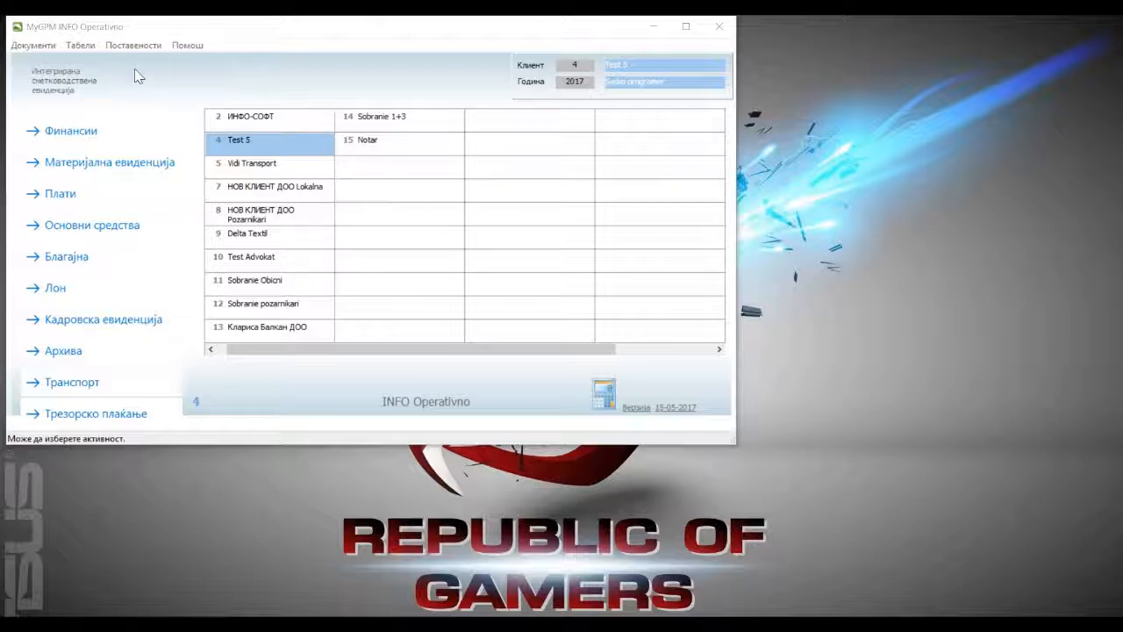
Step: Open the Оператори settings and look through the access rights of the listed operators
click(129, 49)
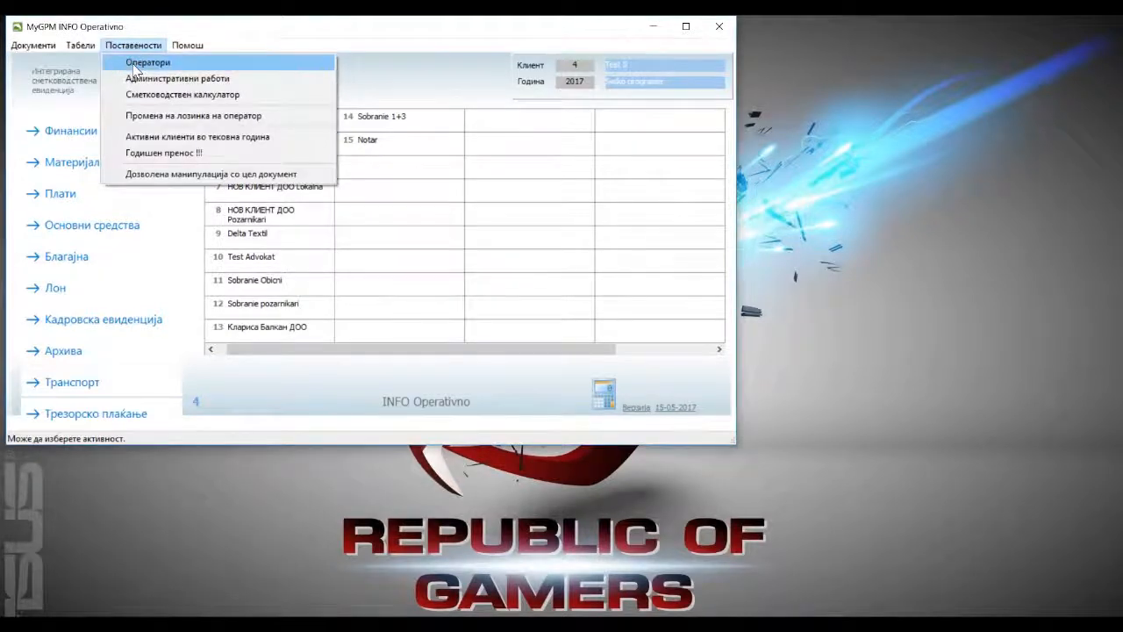
click(133, 60)
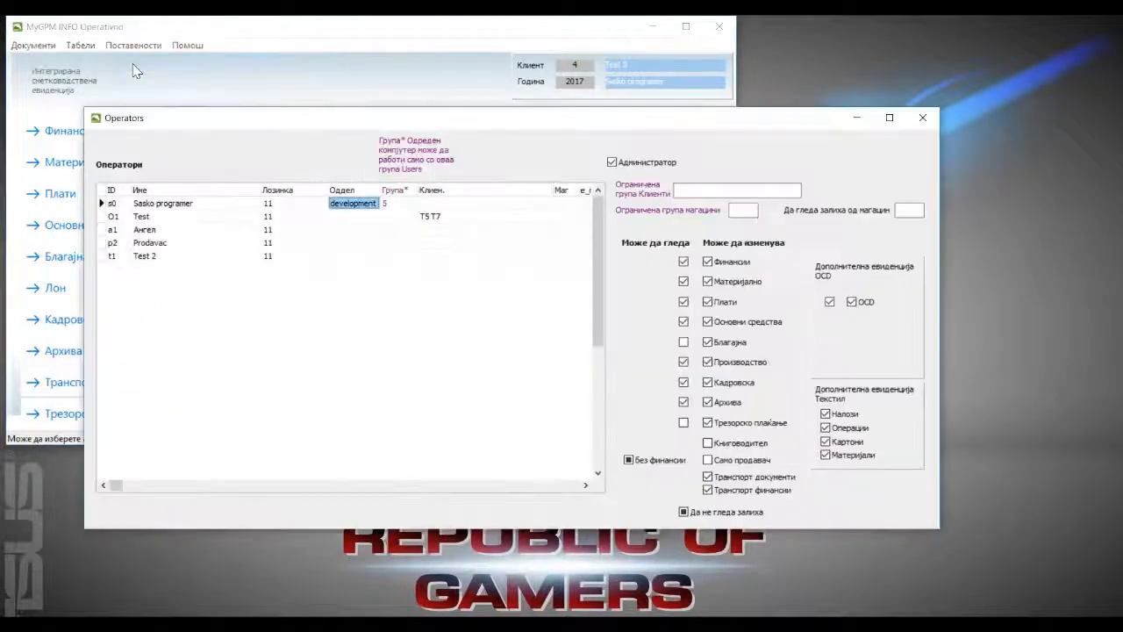
click(116, 216)
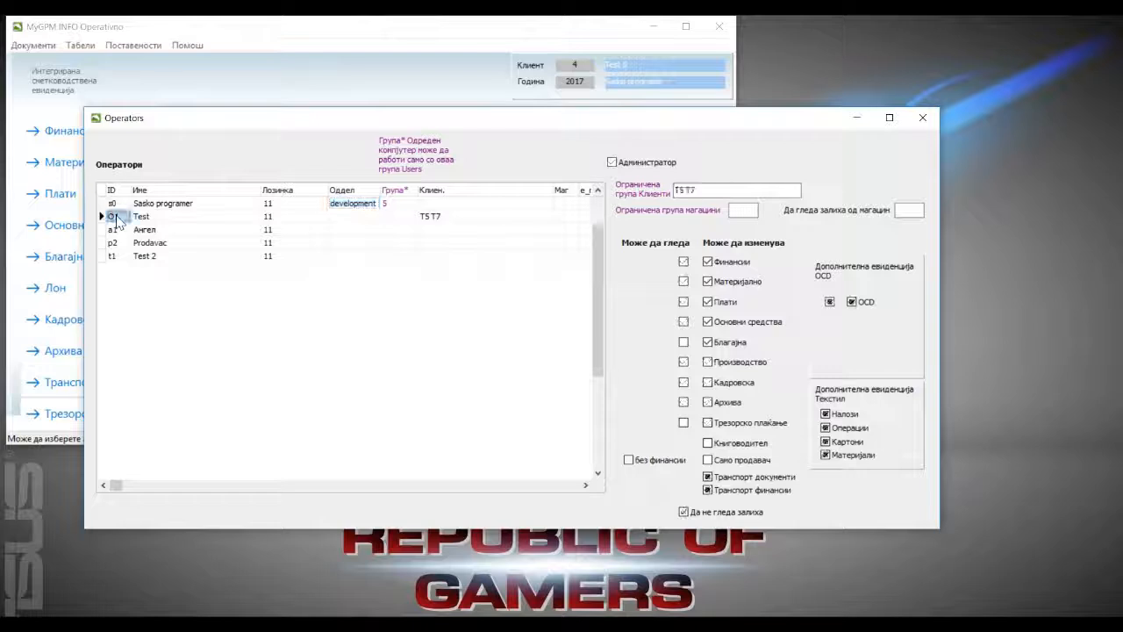
click(114, 229)
click(113, 243)
click(113, 256)
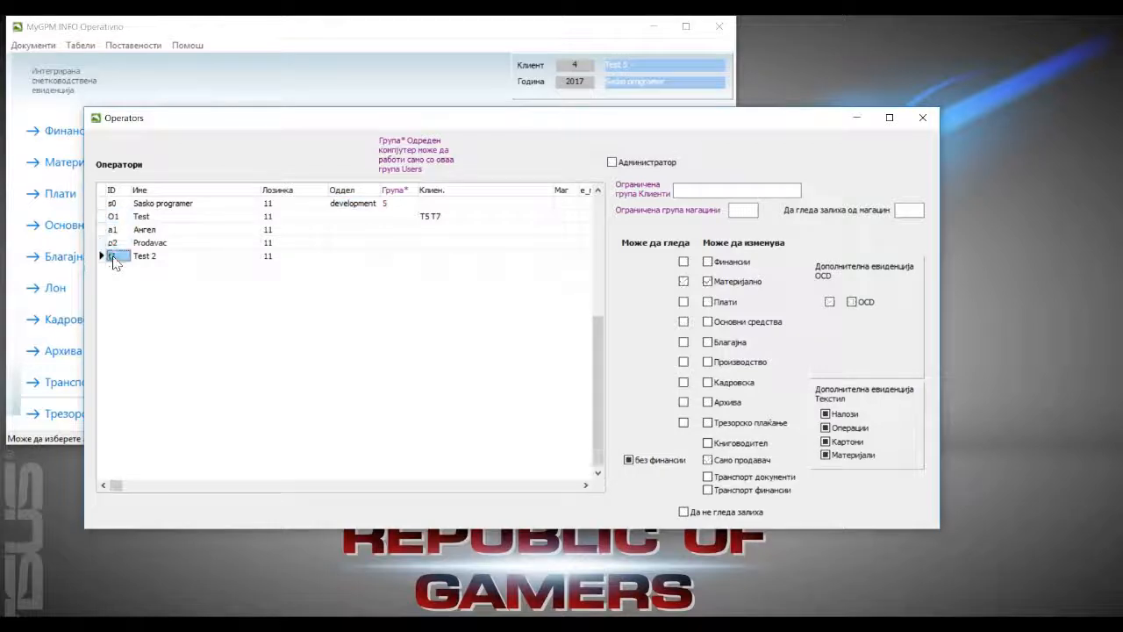
click(154, 204)
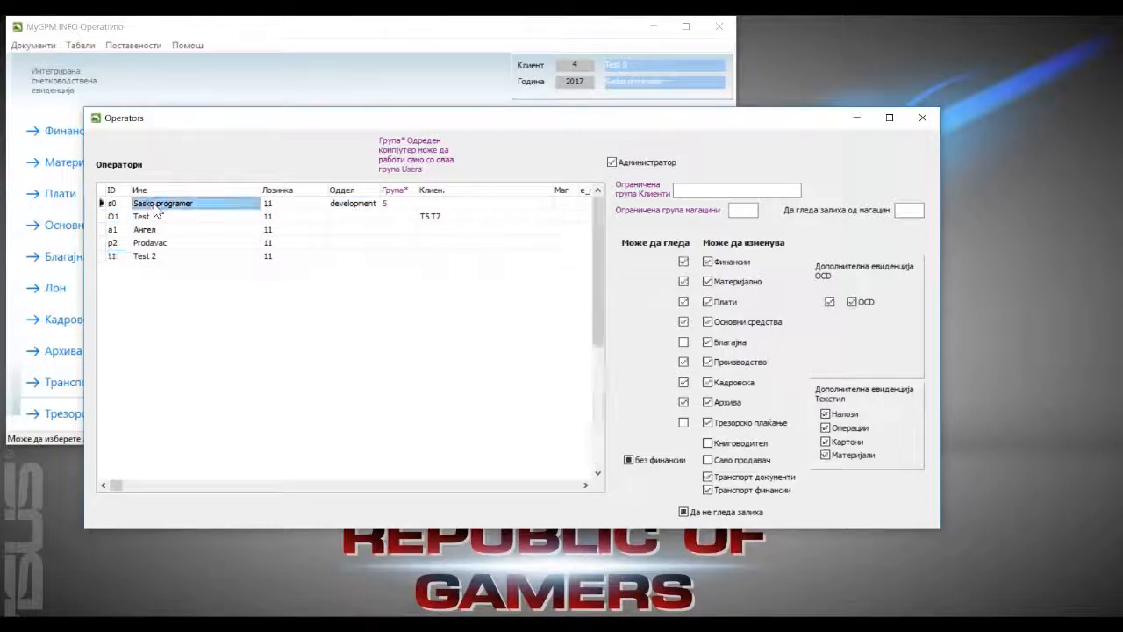
Step: Go through the operator IDs again, then check the name and password fields of operator s0
click(126, 256)
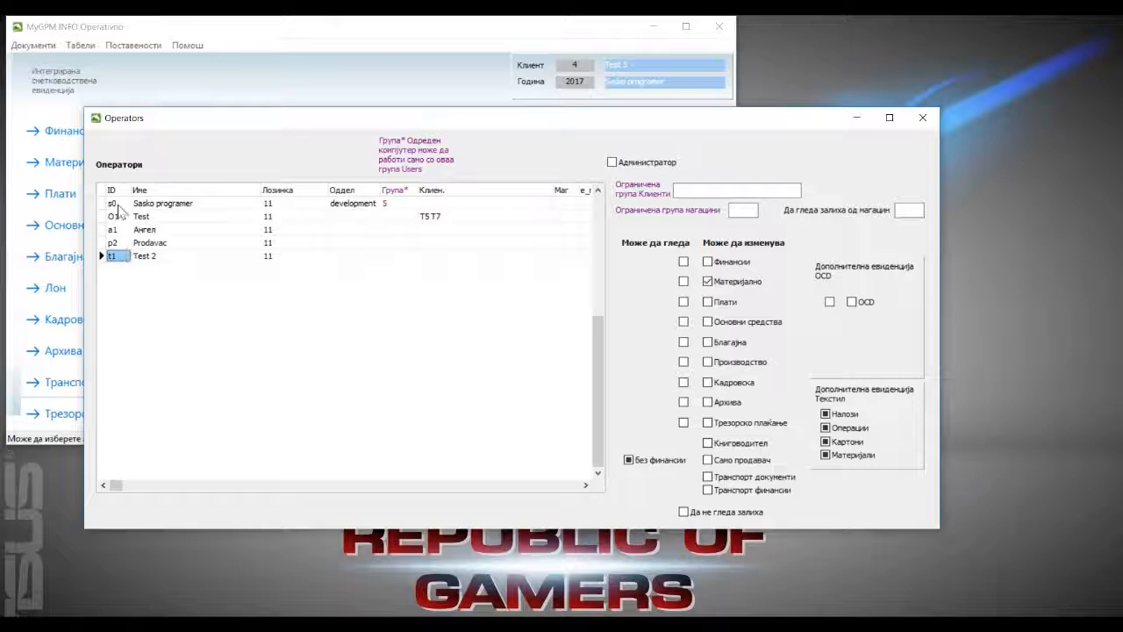
click(117, 205)
click(115, 217)
click(115, 229)
click(115, 243)
click(114, 256)
click(155, 205)
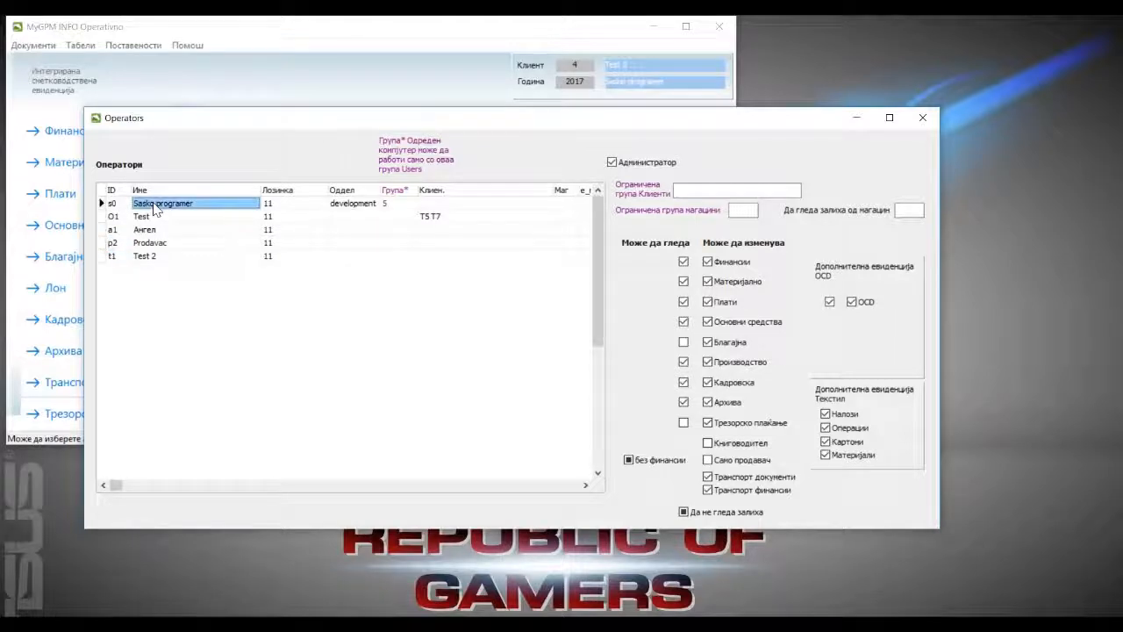
click(283, 207)
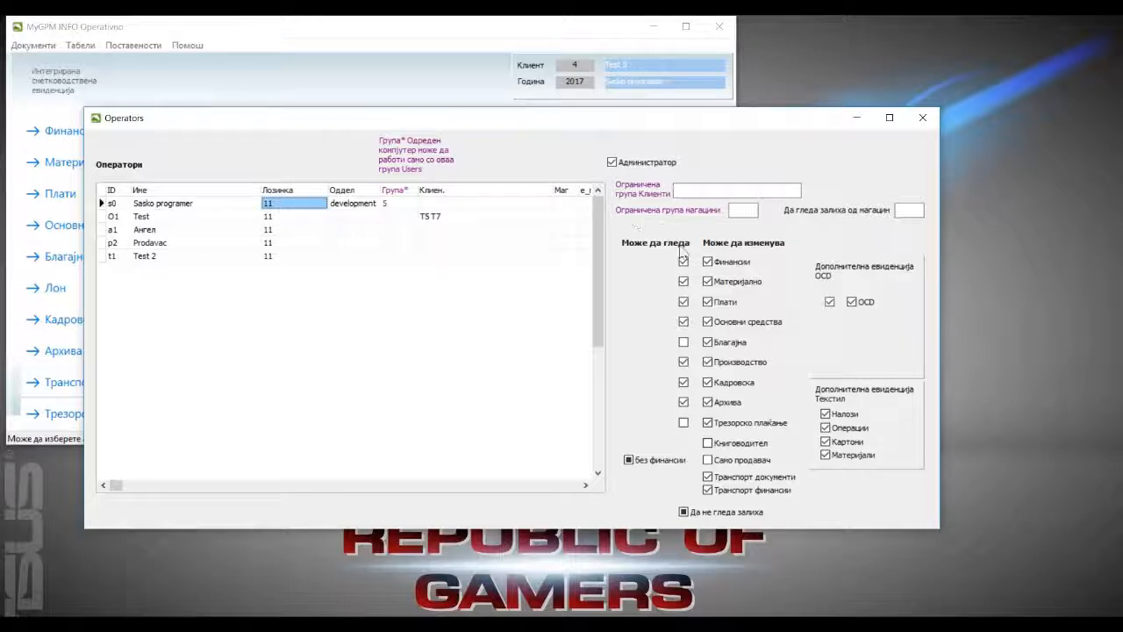
Step: For operator Test, turn off the right to modify Финансии and try its view right on and off
click(170, 218)
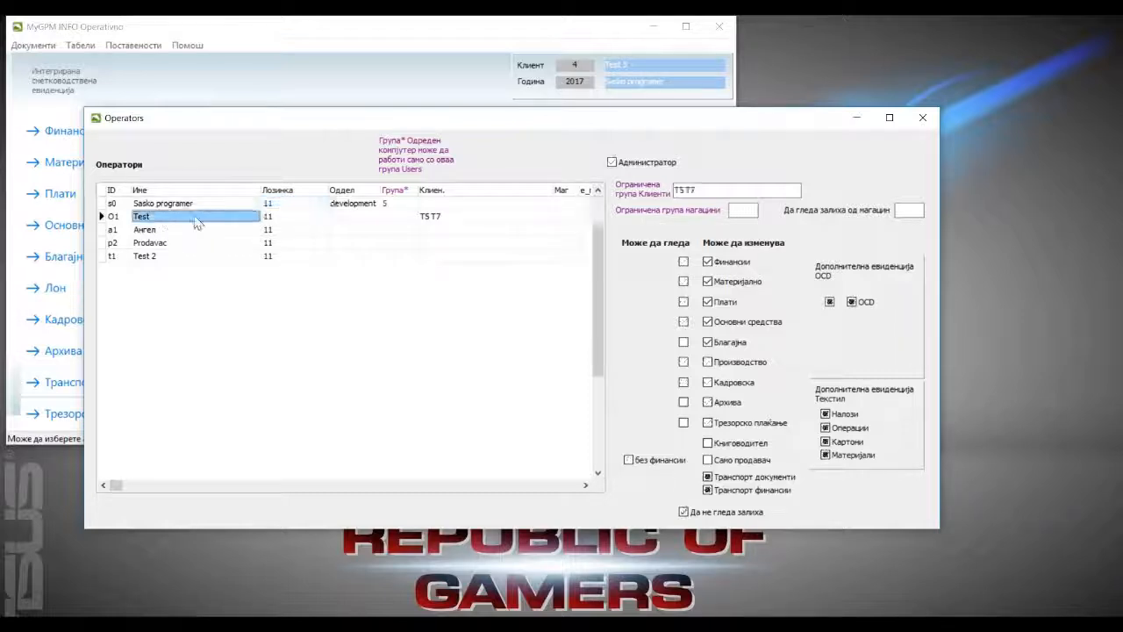
click(708, 261)
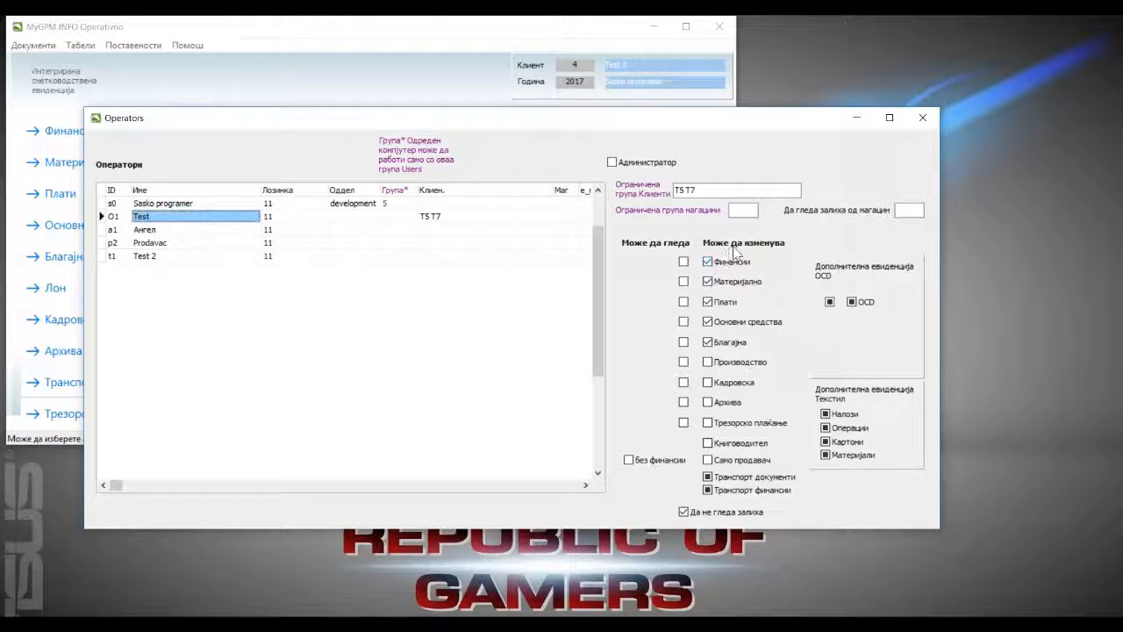
click(708, 301)
click(709, 301)
click(707, 262)
click(683, 263)
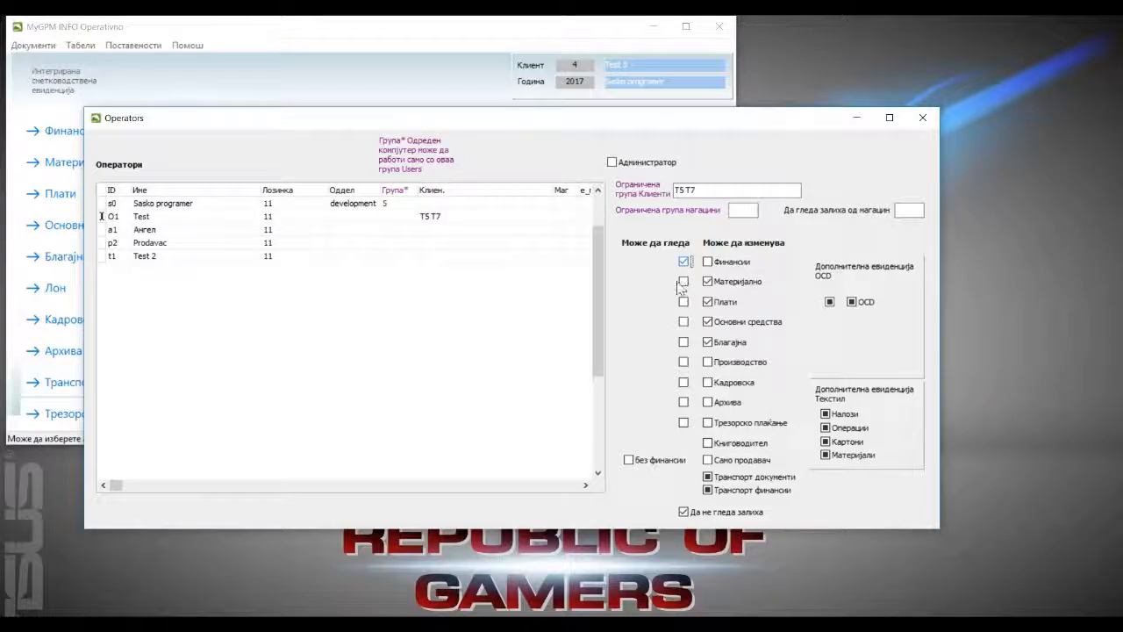
click(685, 263)
Step: Examine operator Prodavac's view right for Материјално together with the Само продавач option
click(158, 244)
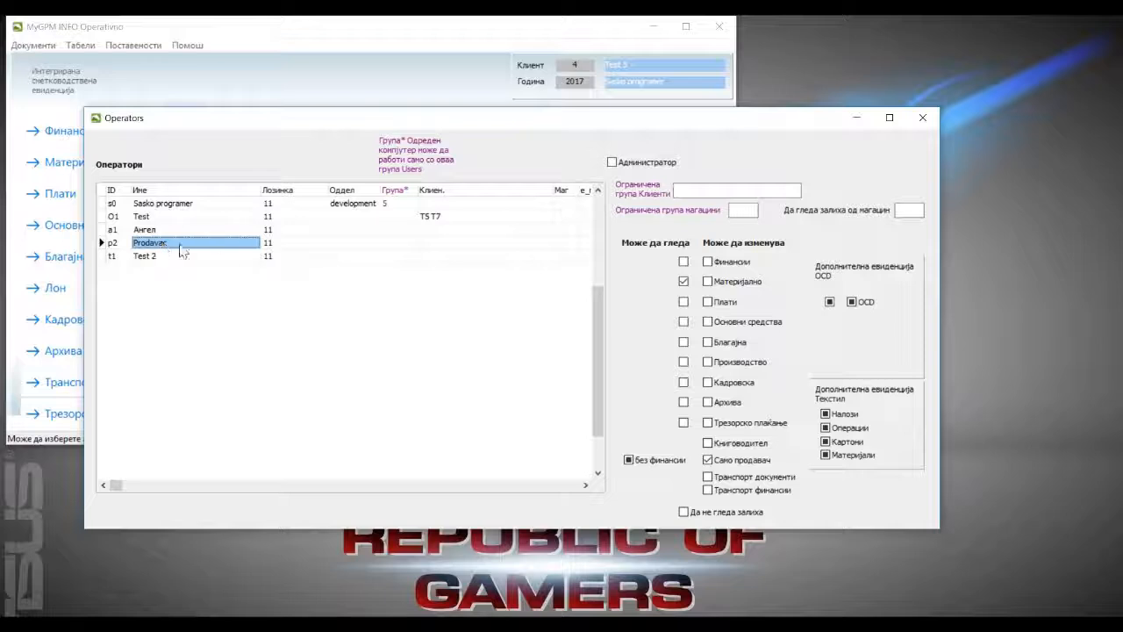
click(683, 282)
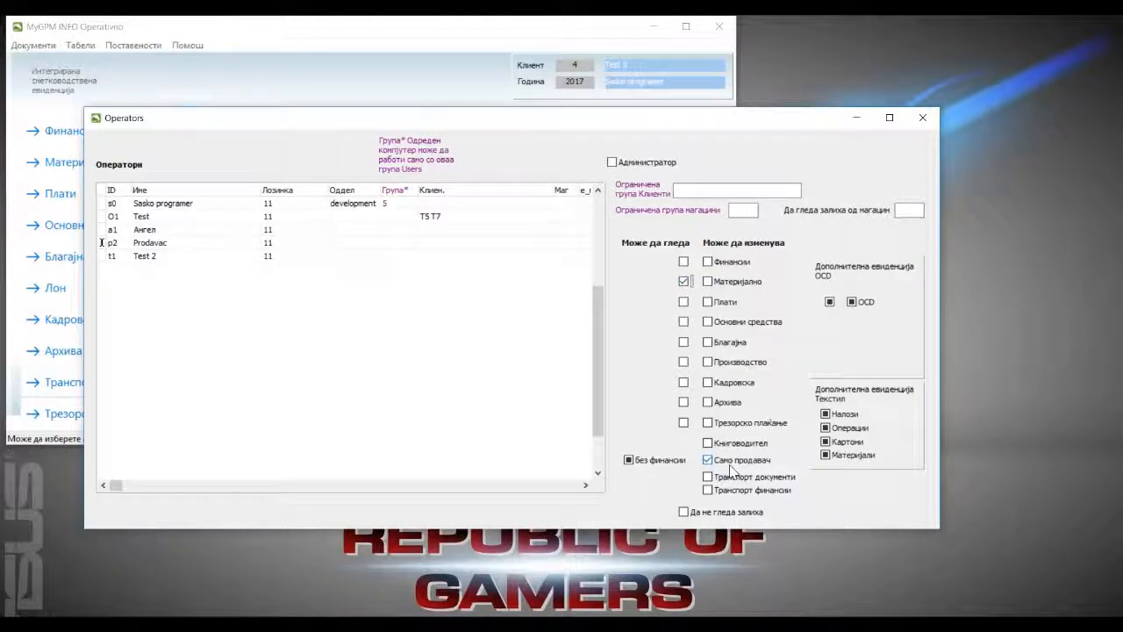
Step: Try switching the Администратор right off and back on for operator s0
click(162, 203)
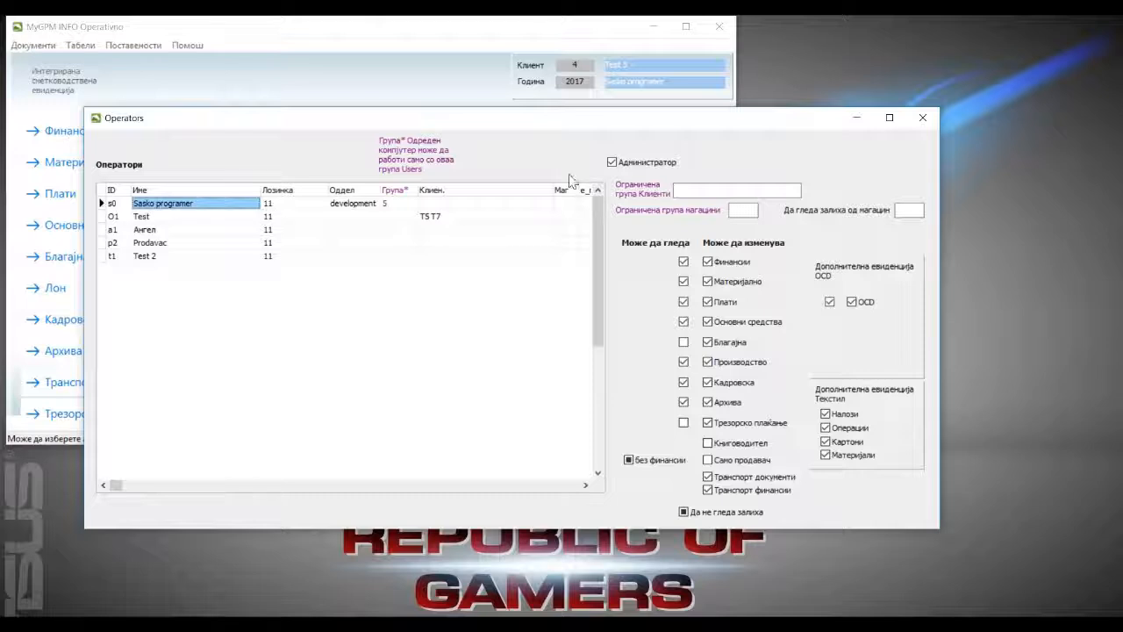
click(613, 162)
click(613, 162)
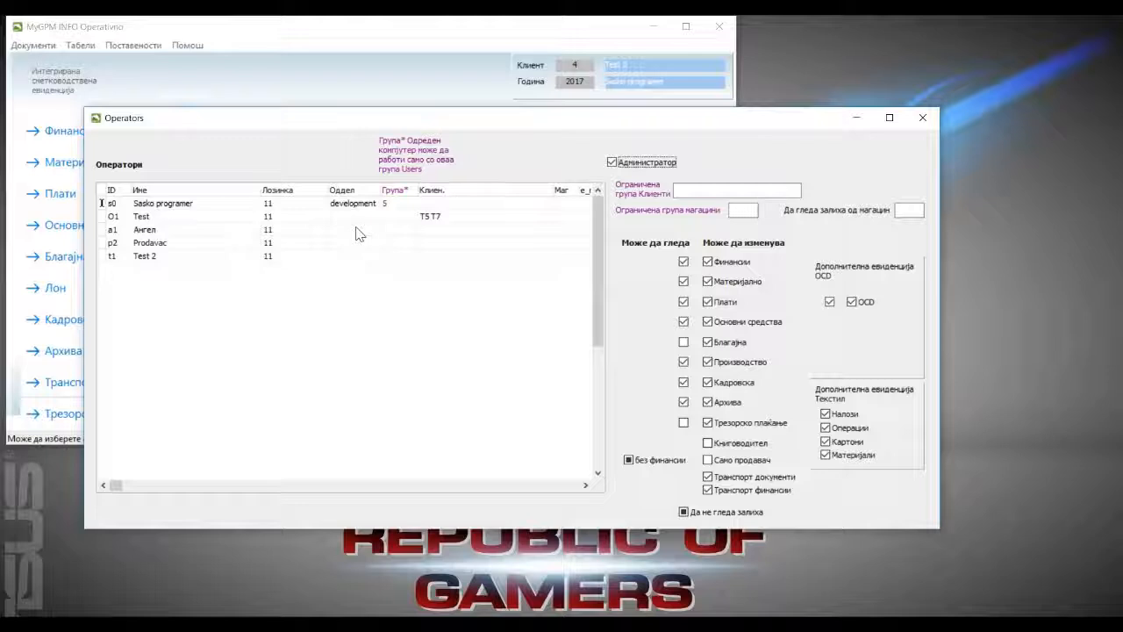
Step: Look up the warehouse codes in the Магацини table and close it
click(79, 45)
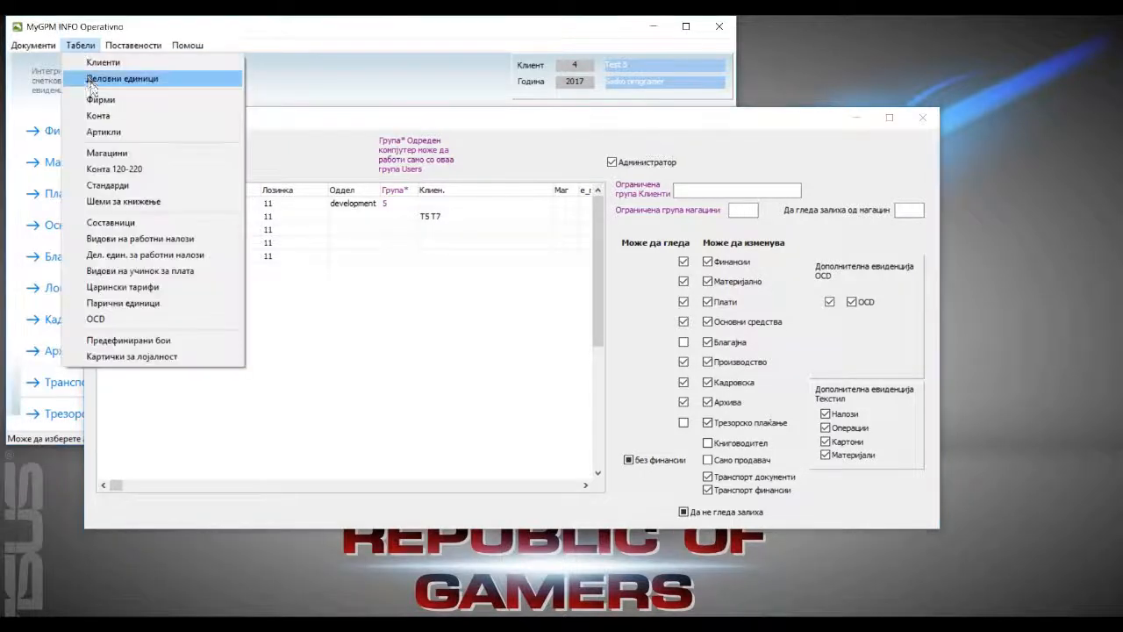
click(104, 152)
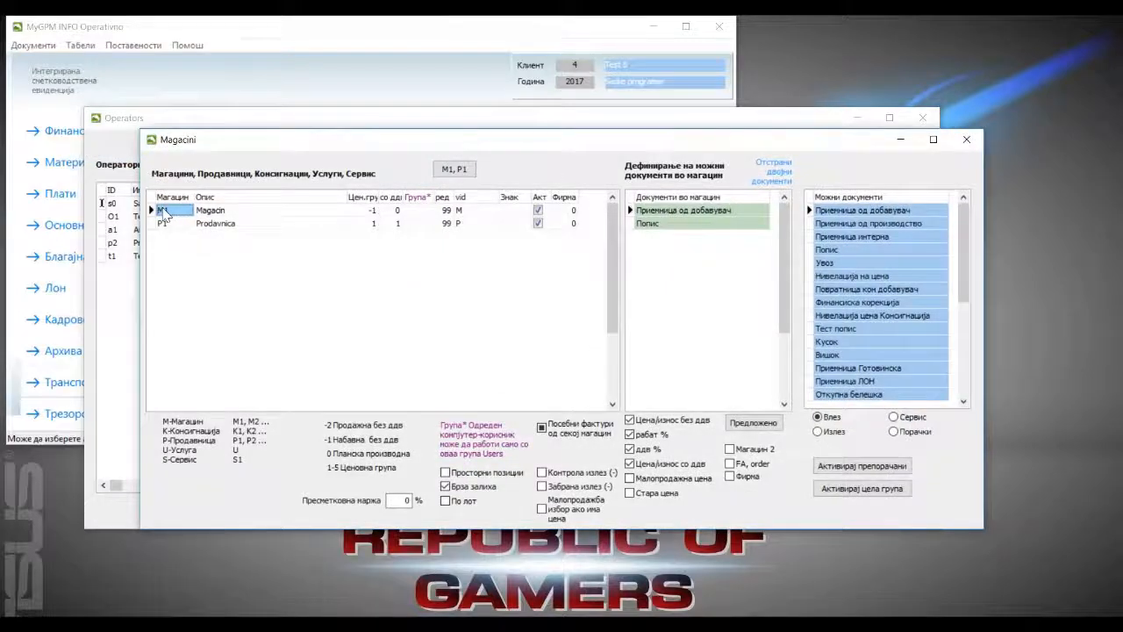
click(966, 141)
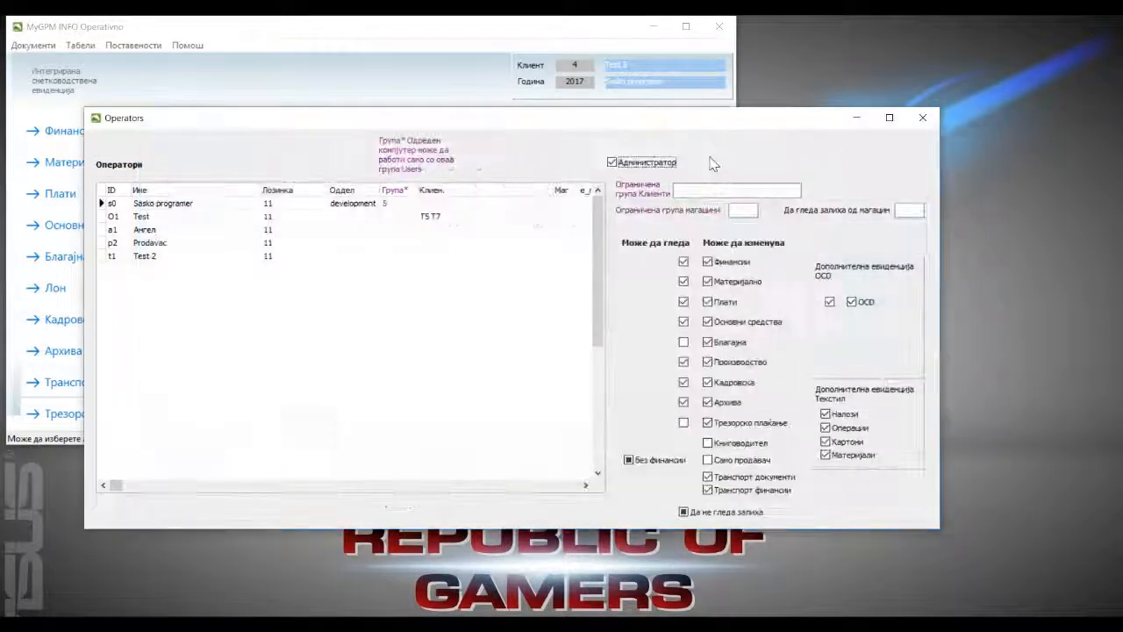
Step: Set the restricted warehouse group (Ограничена група магацини) of operator a1 to M1
click(146, 230)
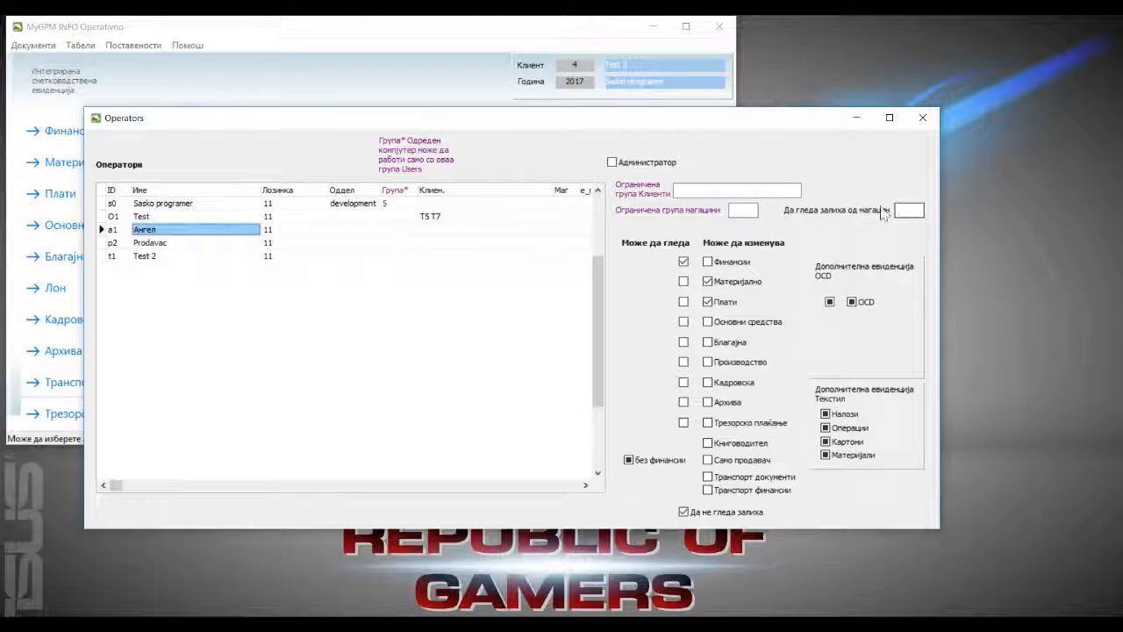
click(748, 209)
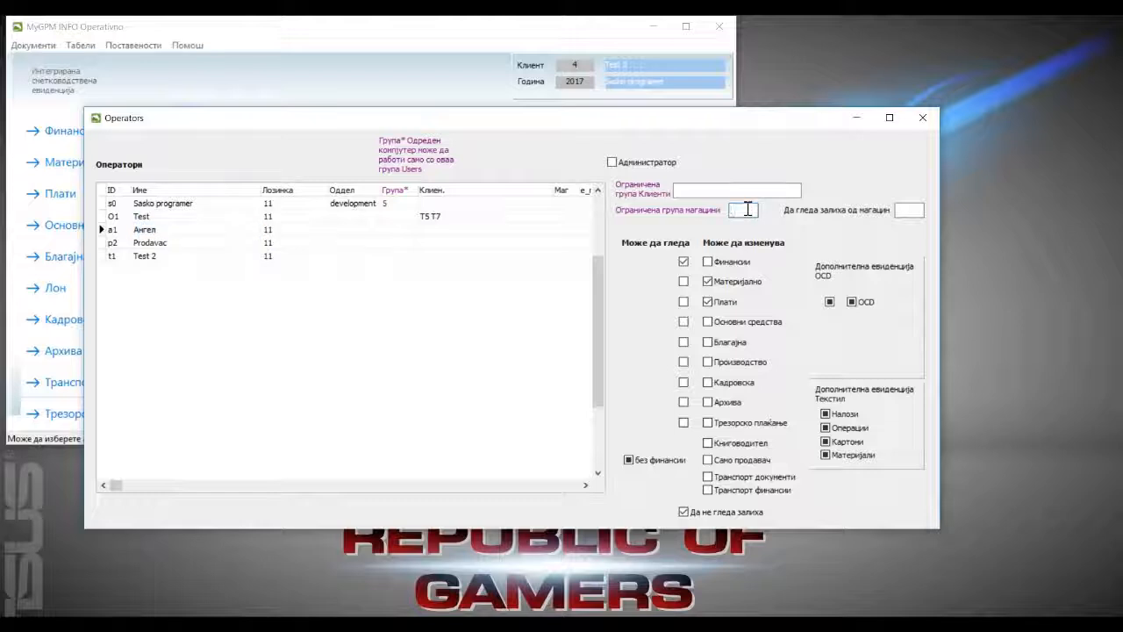
key(Tab)
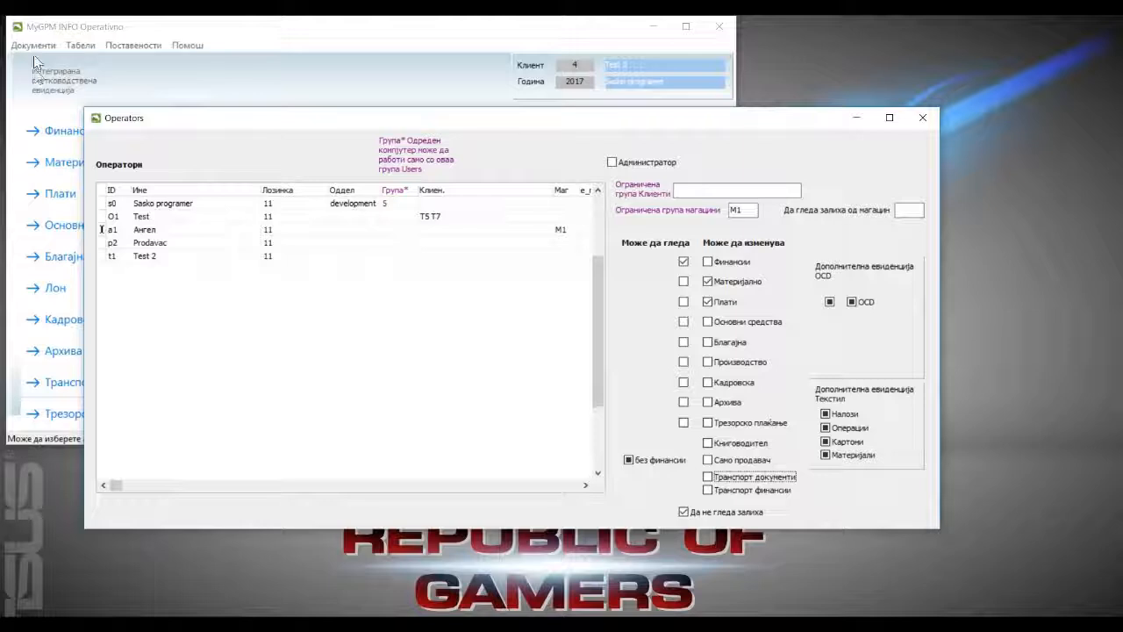
Step: Open the Магацини table and enter M1 as the Група of the warehouse Magacin
click(69, 49)
click(106, 154)
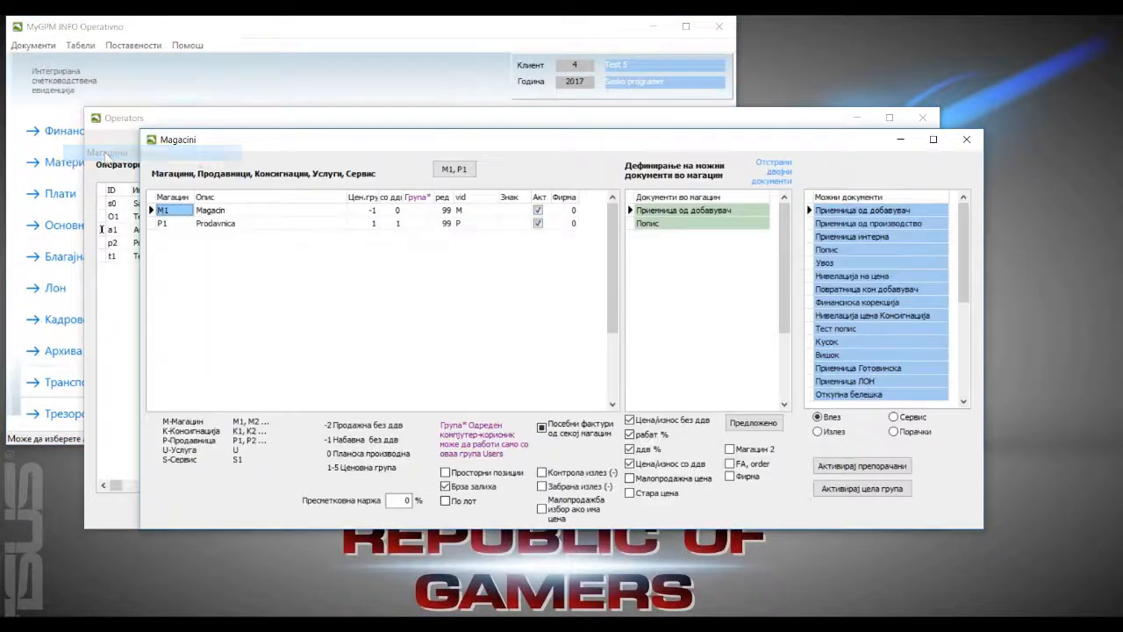
click(414, 214)
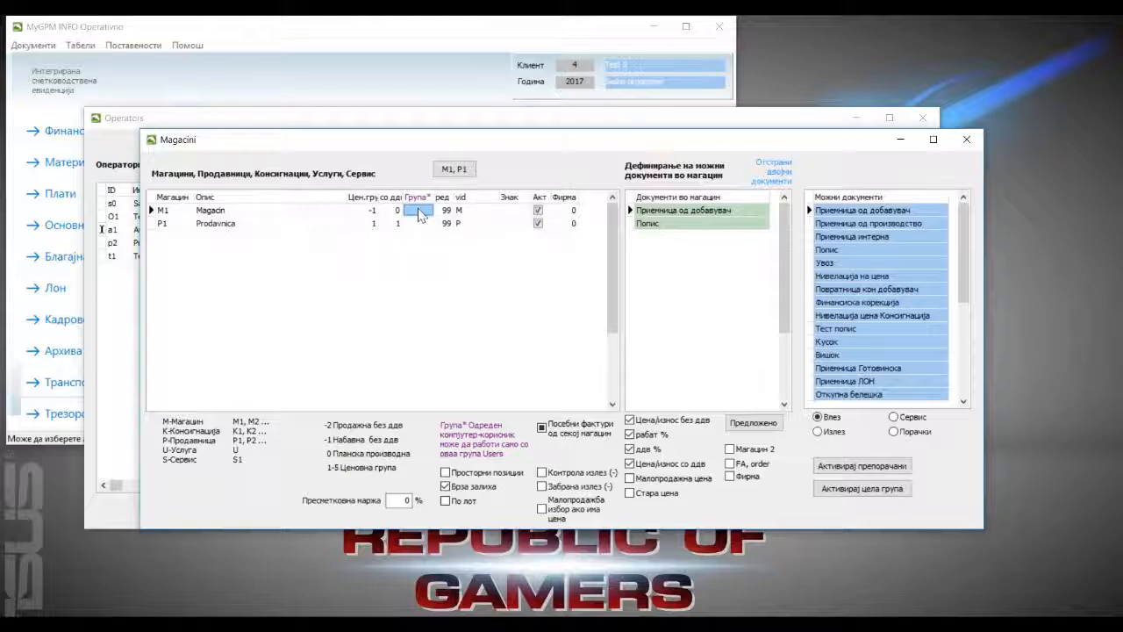
text(M1)
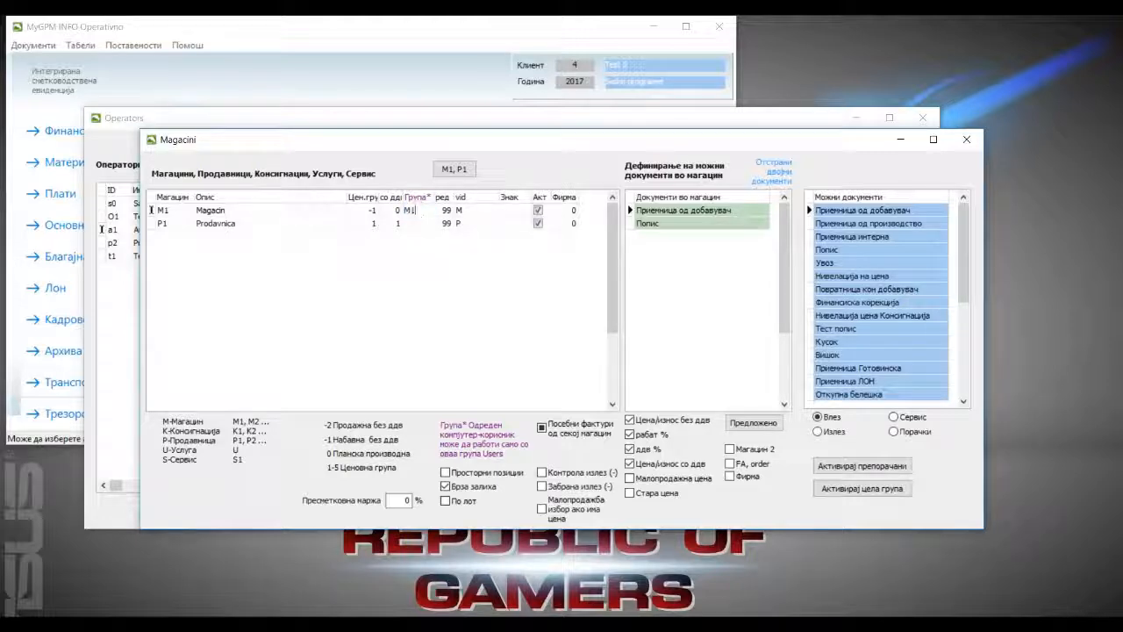
click(417, 225)
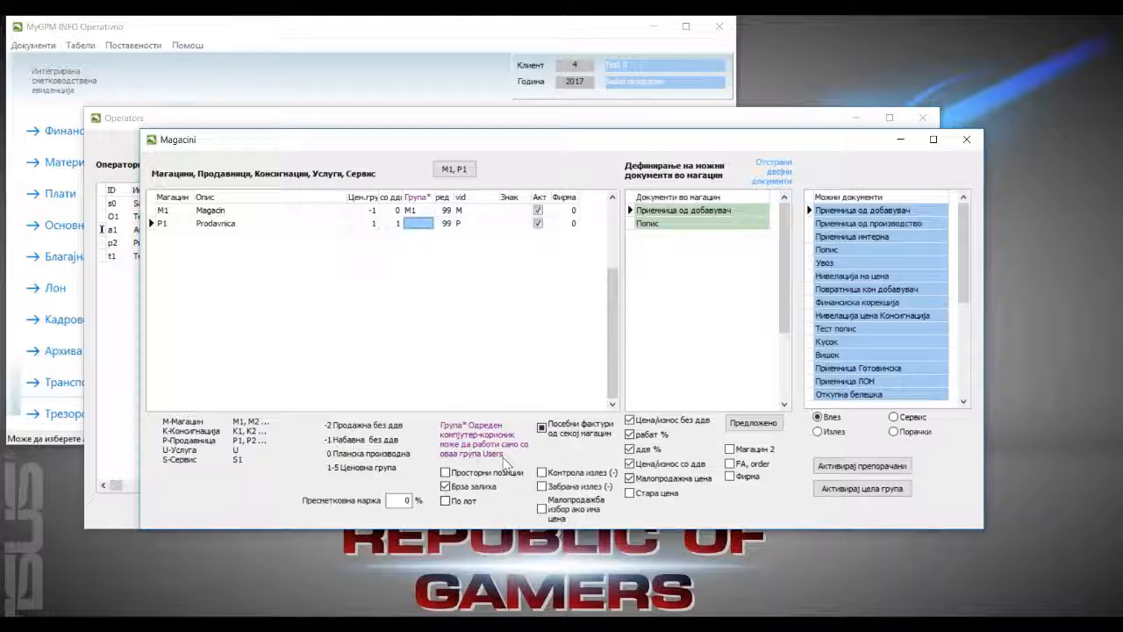
Step: Change the Група of the warehouse Magacin to MS and close the Магацини table
click(422, 214)
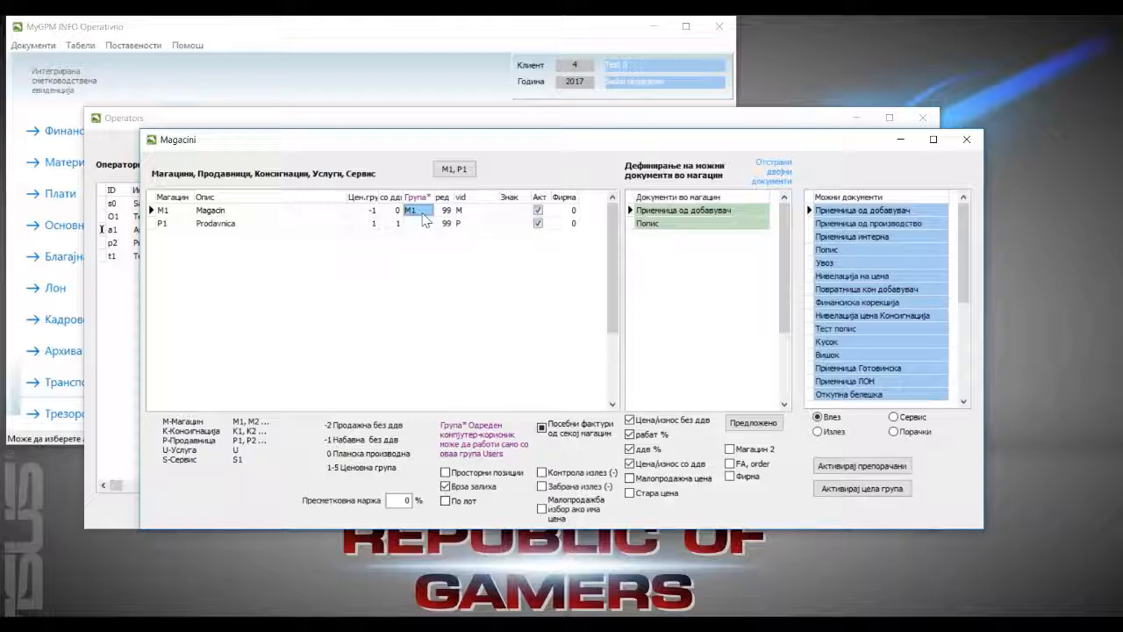
text(мс)
key(Tab)
click(409, 211)
click(417, 223)
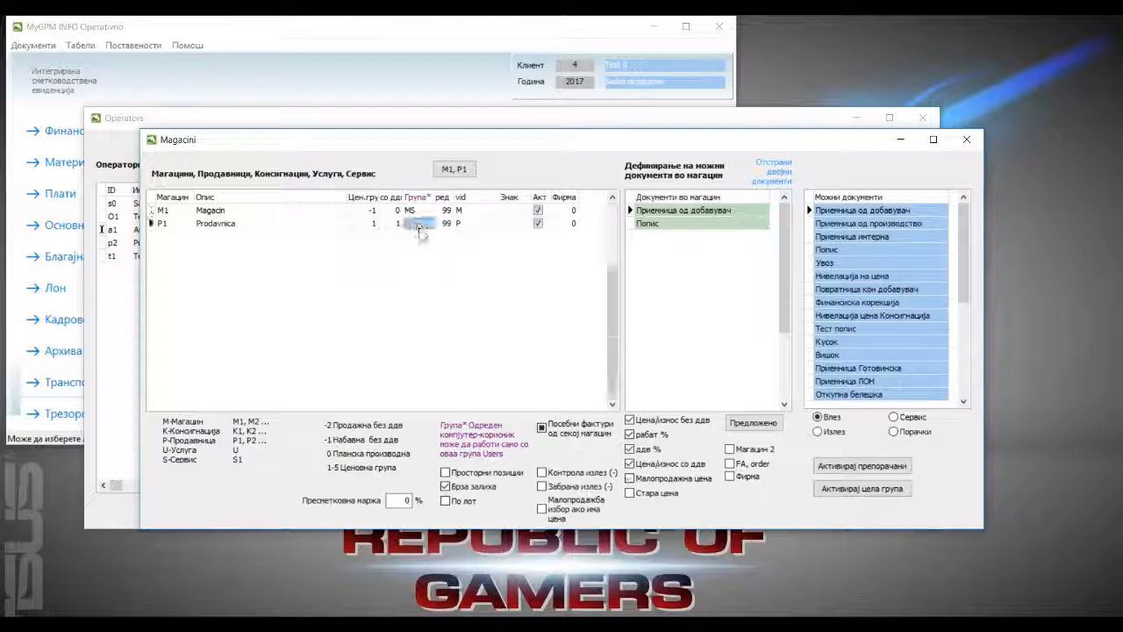
click(968, 140)
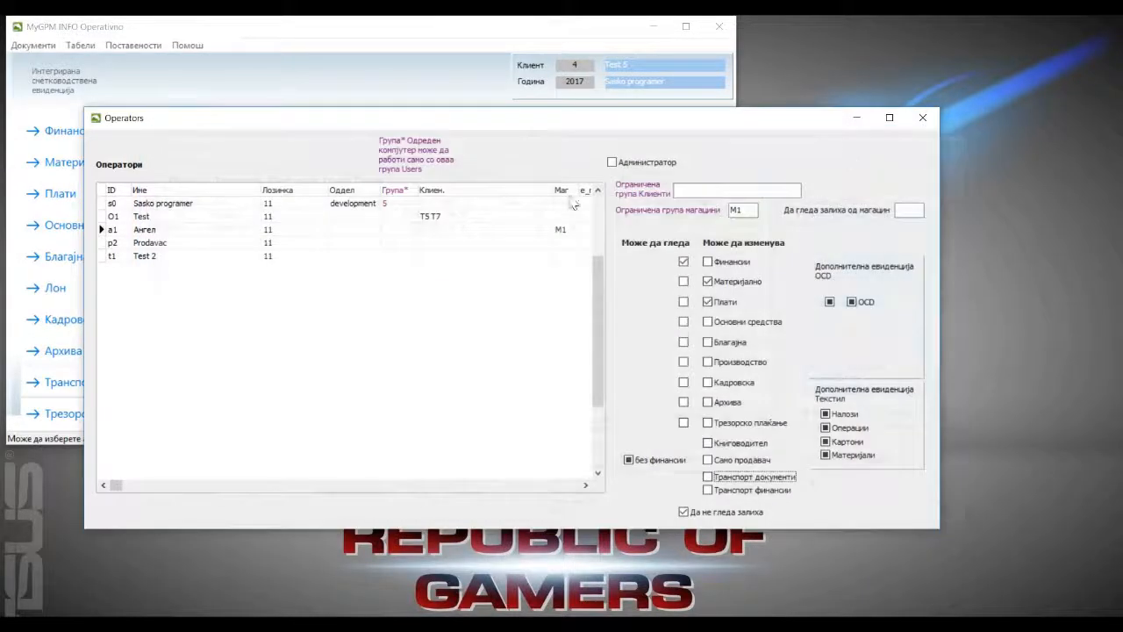
Step: Set operator a1's restricted warehouse group to MC, save the record and close the operators list
double_click(746, 211)
text(M)
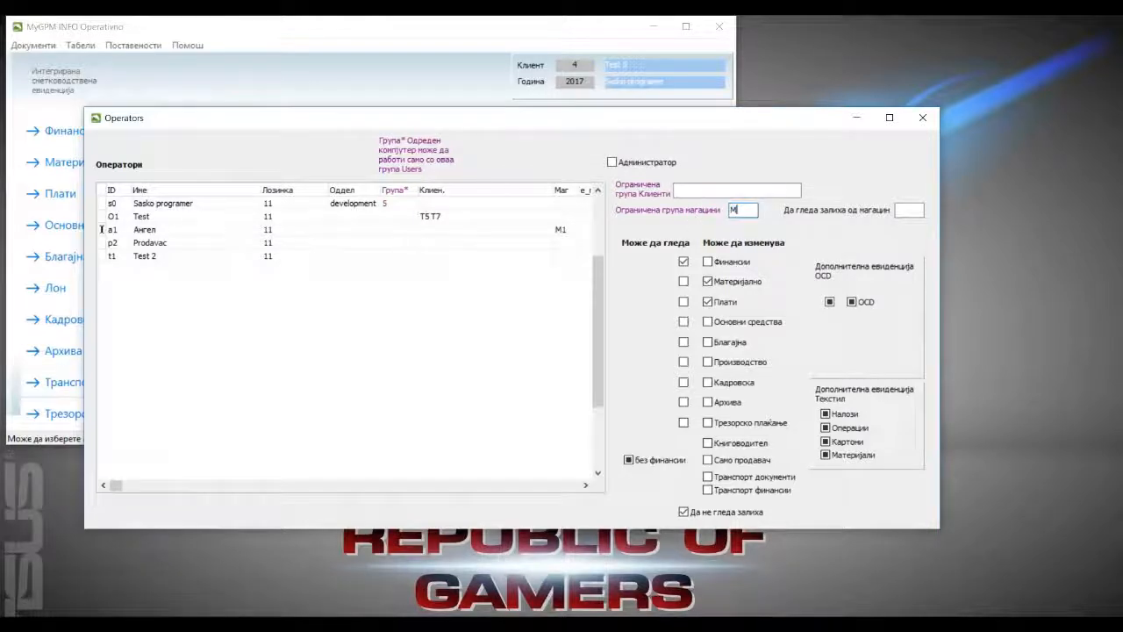
text(C)
click(151, 242)
click(151, 230)
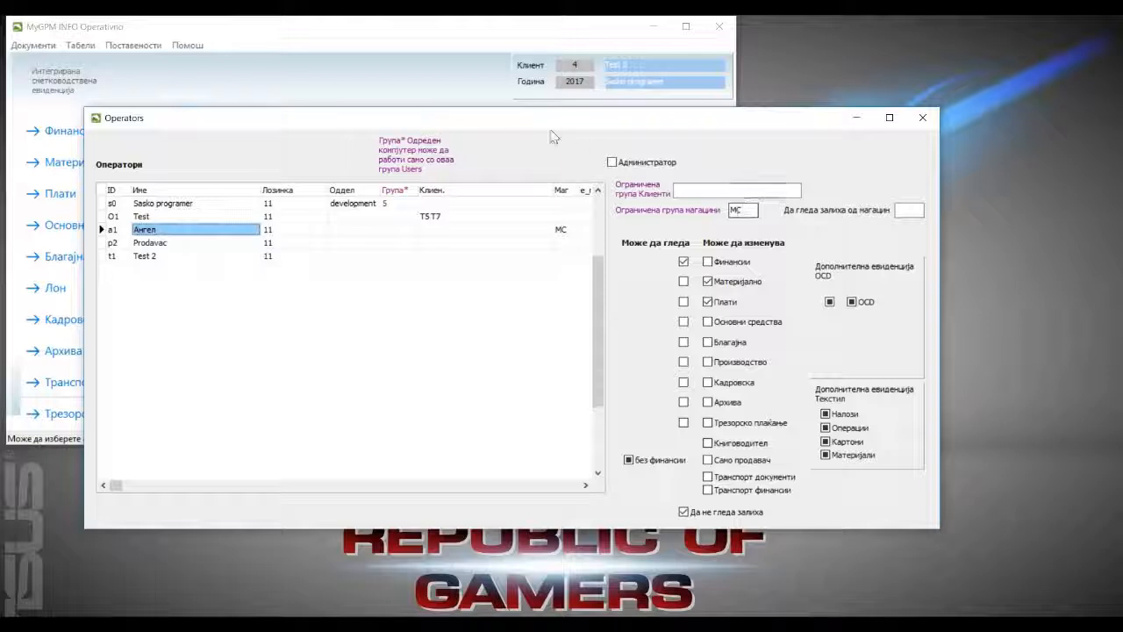
key(Escape)
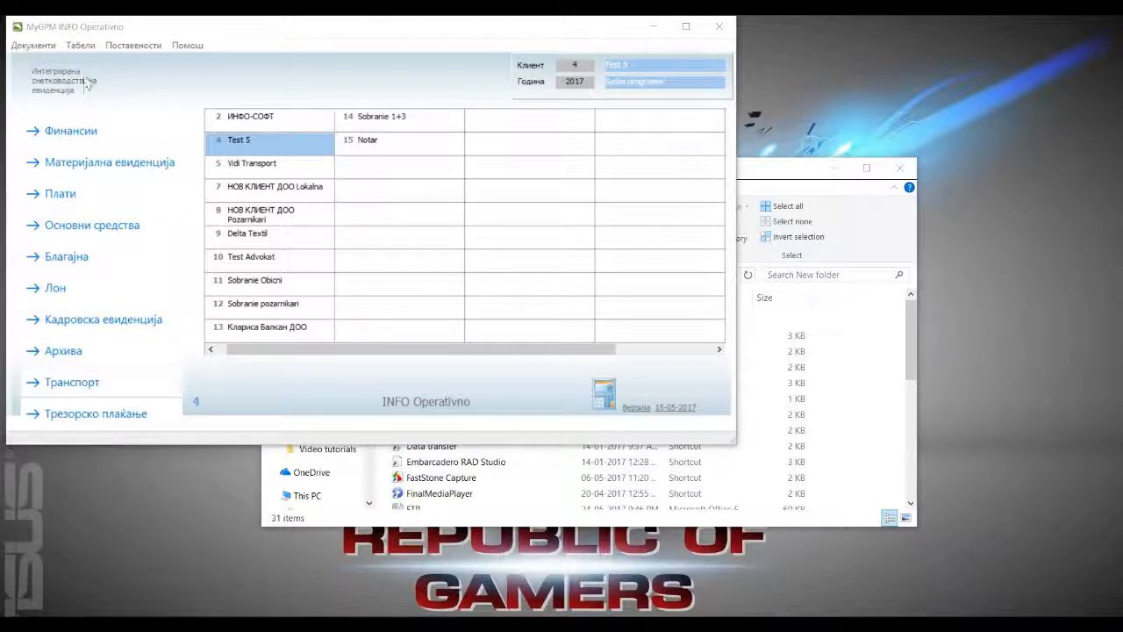
Step: Open the Клиенти table and compare the restricted group (Гр.2) of clients Test 5 and НОВ КЛИЕНТ ДОО Lokalna
click(78, 46)
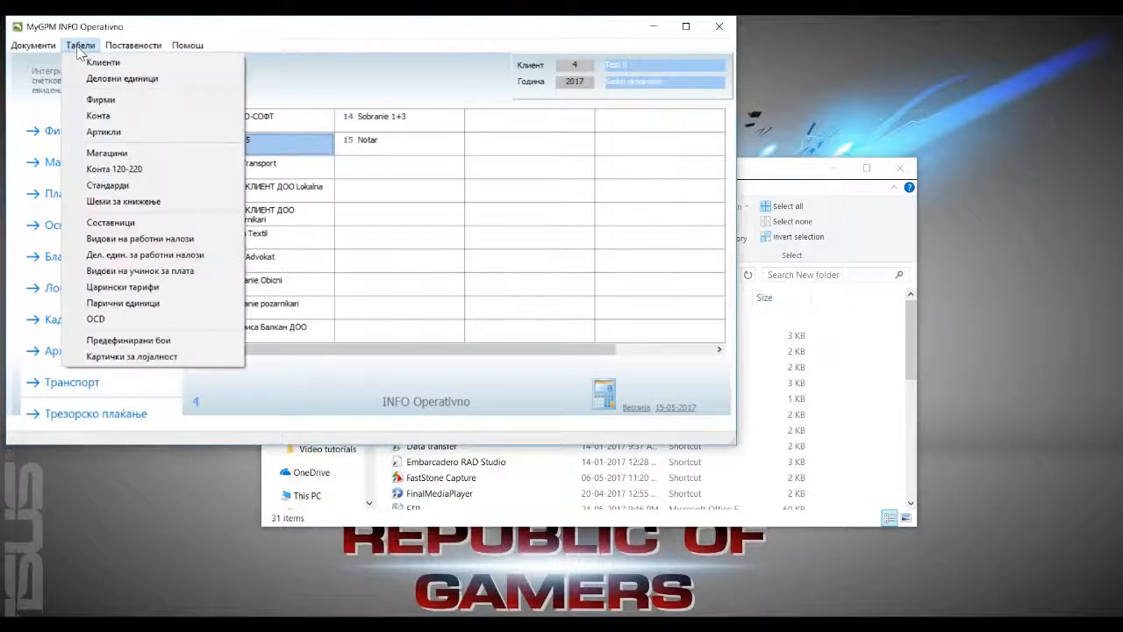
click(111, 64)
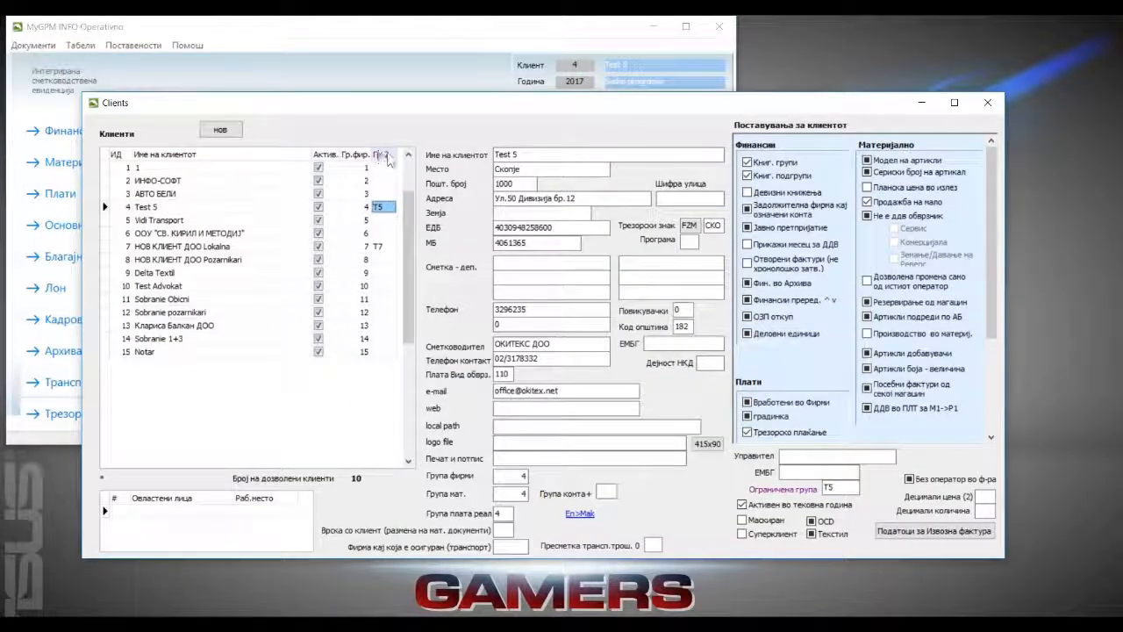
key(Down)
key(Down)
key(Down)
click(381, 209)
click(378, 248)
click(379, 206)
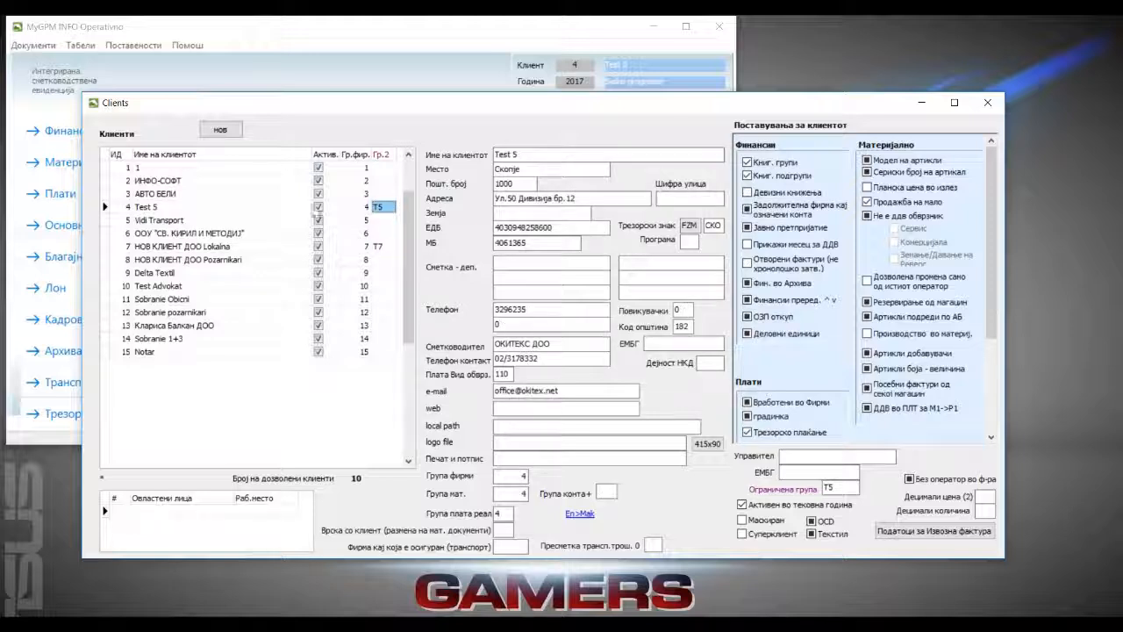
click(380, 248)
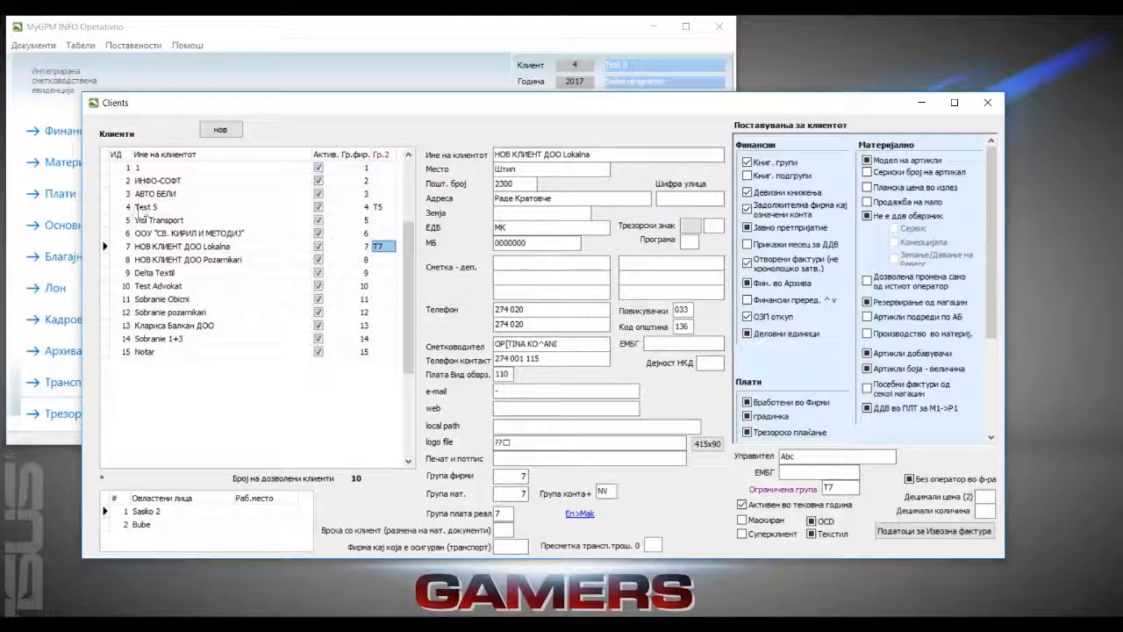
Step: Review the client records of Test 5 and НОВ КЛИЕНТ ДОО Lokalna once more and close the Клиенти table
click(156, 208)
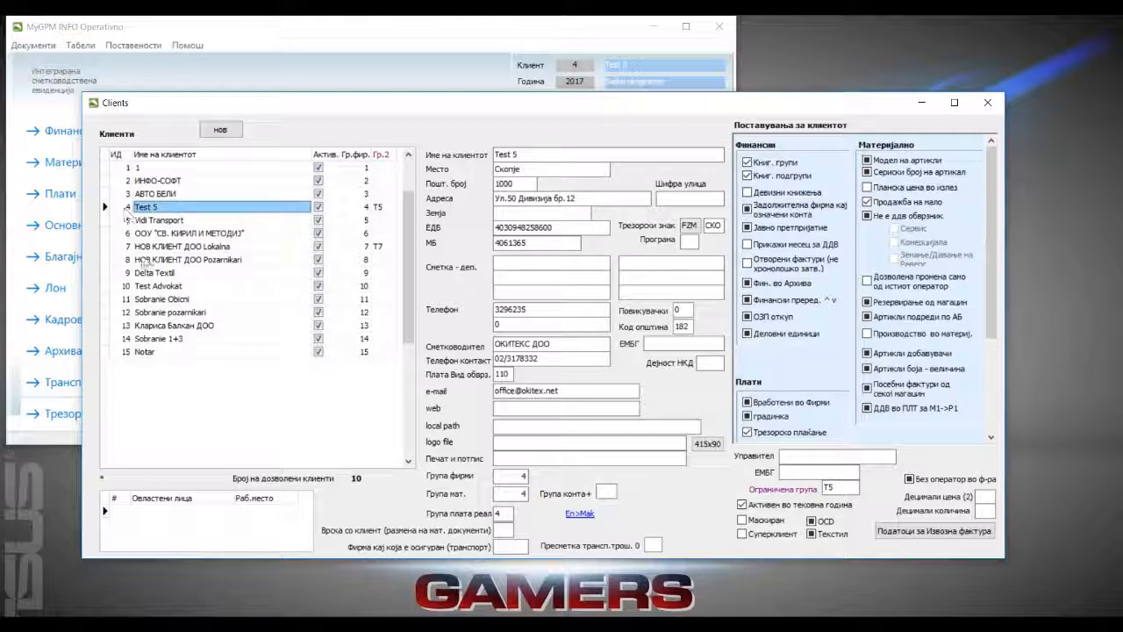
click(123, 247)
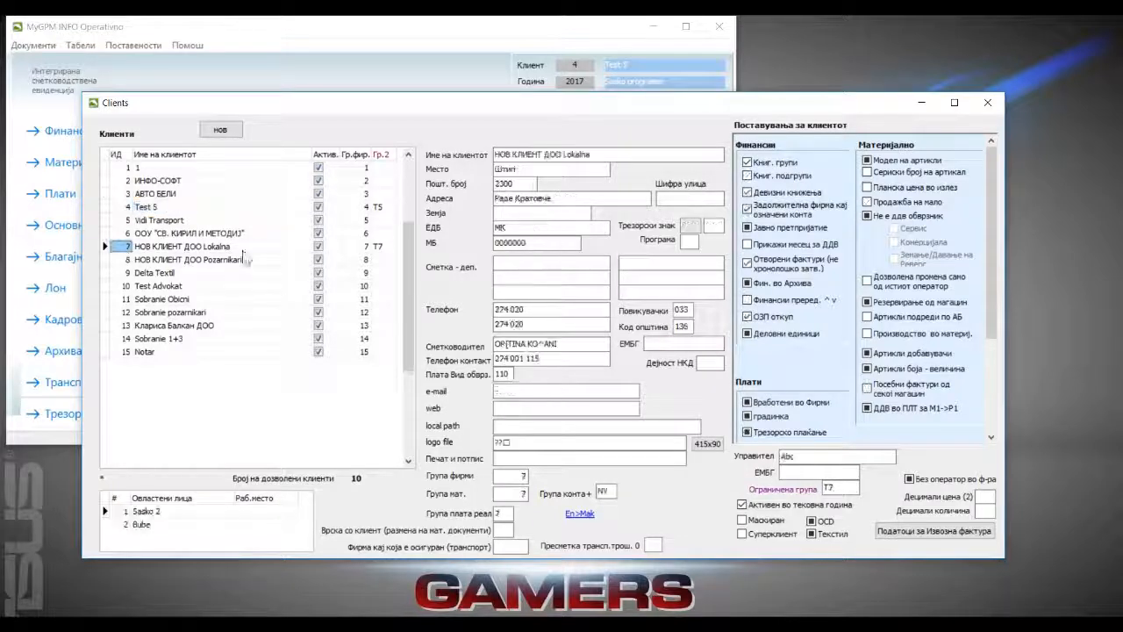
click(988, 102)
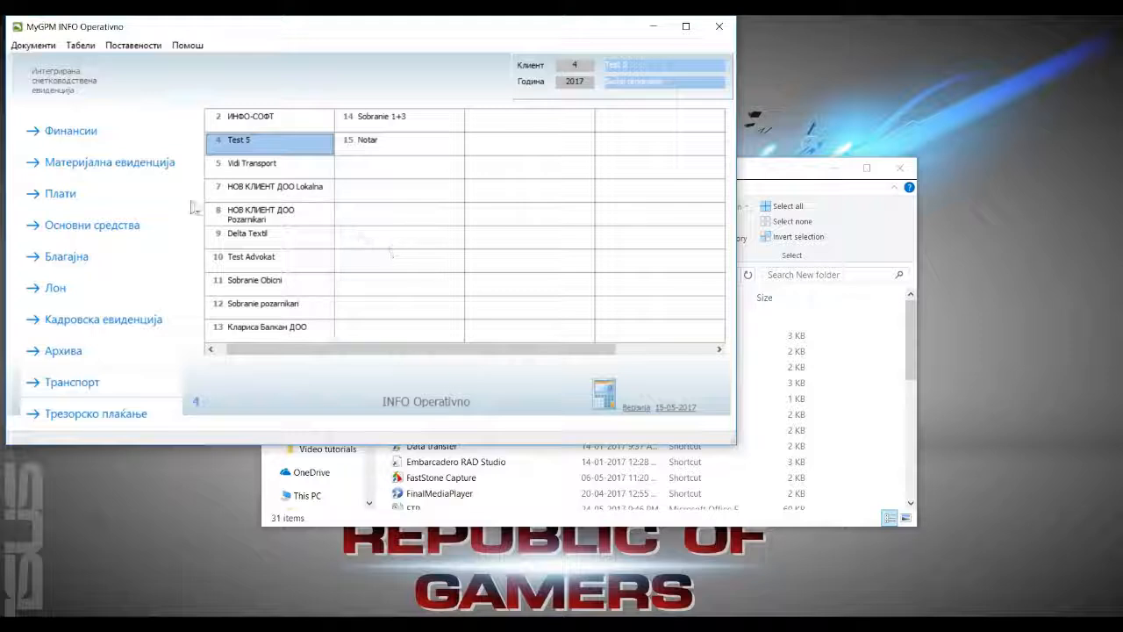
Step: In the operators list, set operator a1's restricted client group (Ограничена група Клиенти) to T5 T7, save the record and close the list
click(134, 44)
click(131, 65)
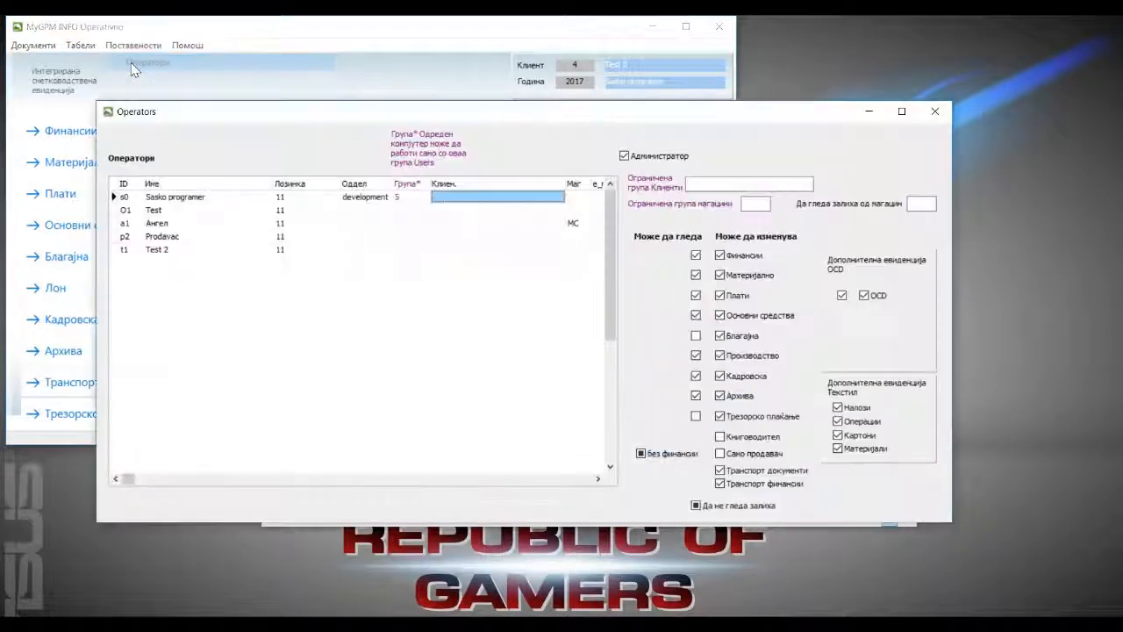
click(162, 225)
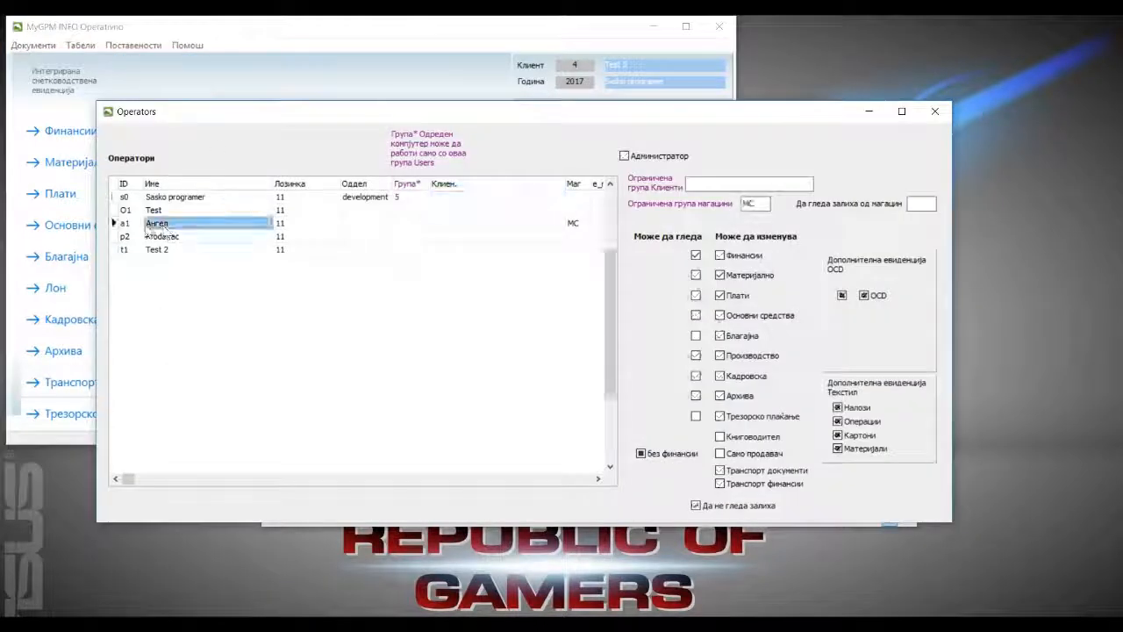
click(482, 225)
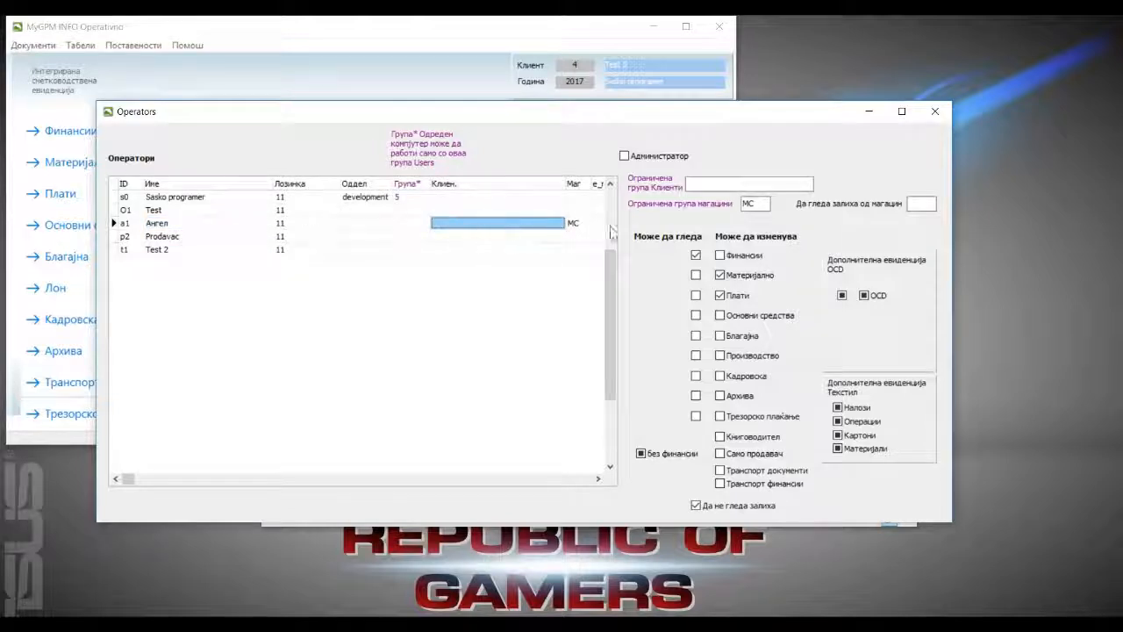
click(711, 186)
text(T)
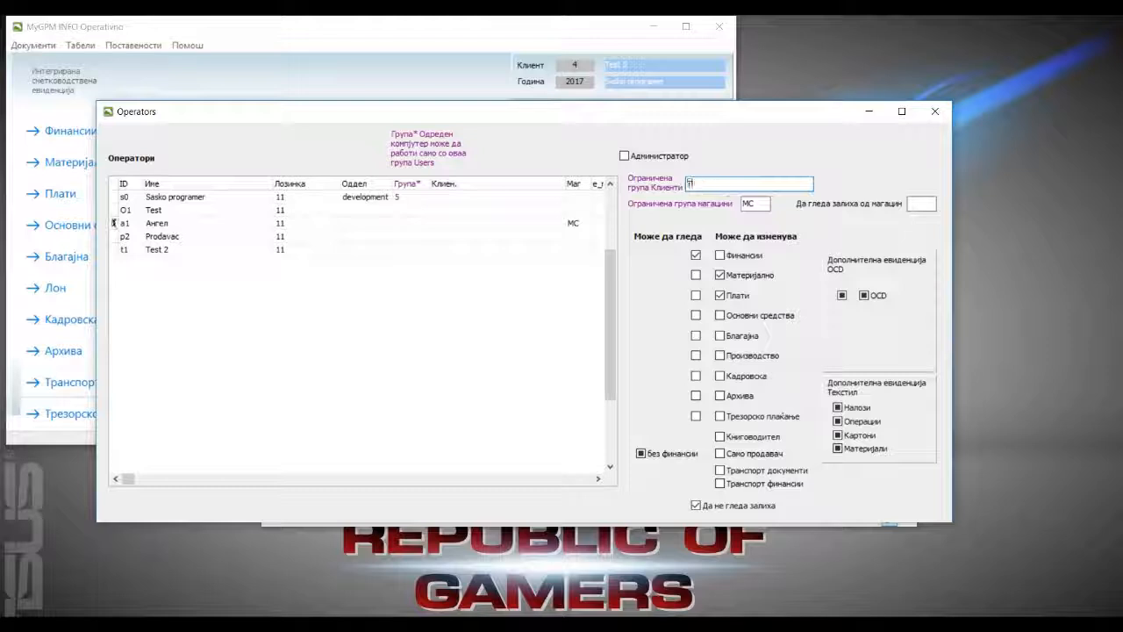
text(5 T7)
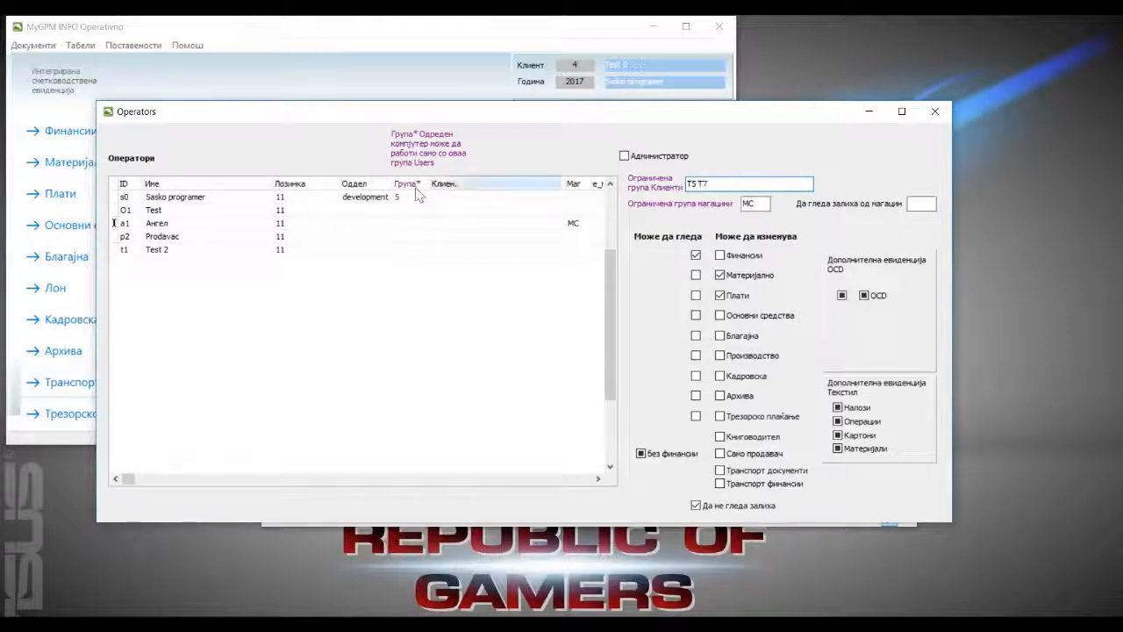
click(283, 224)
click(283, 236)
click(437, 225)
click(163, 237)
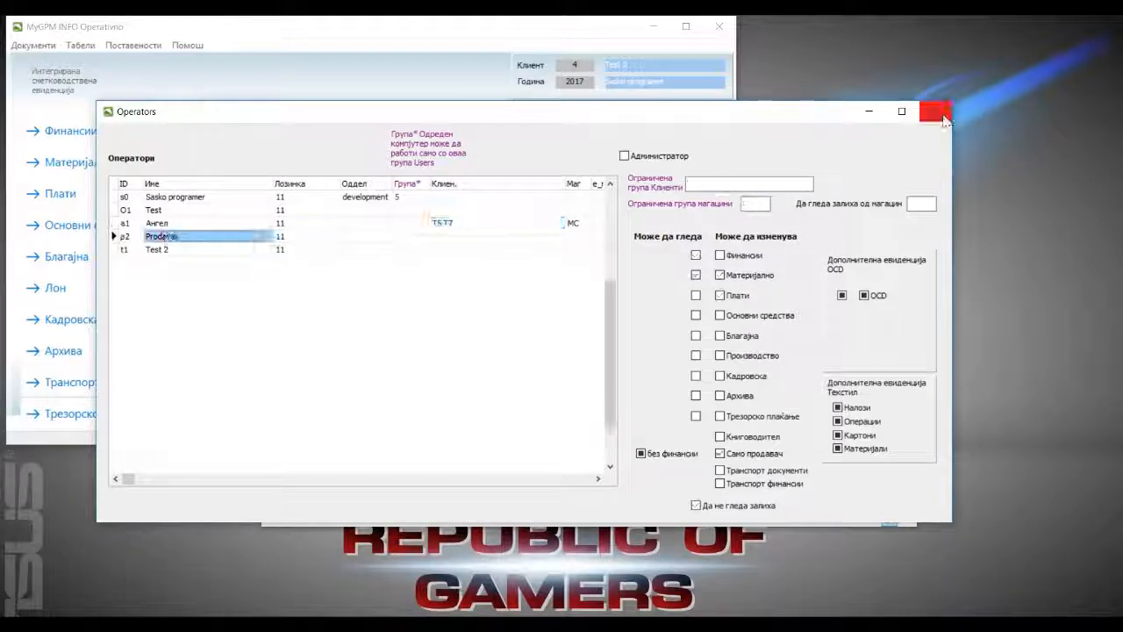
click(935, 111)
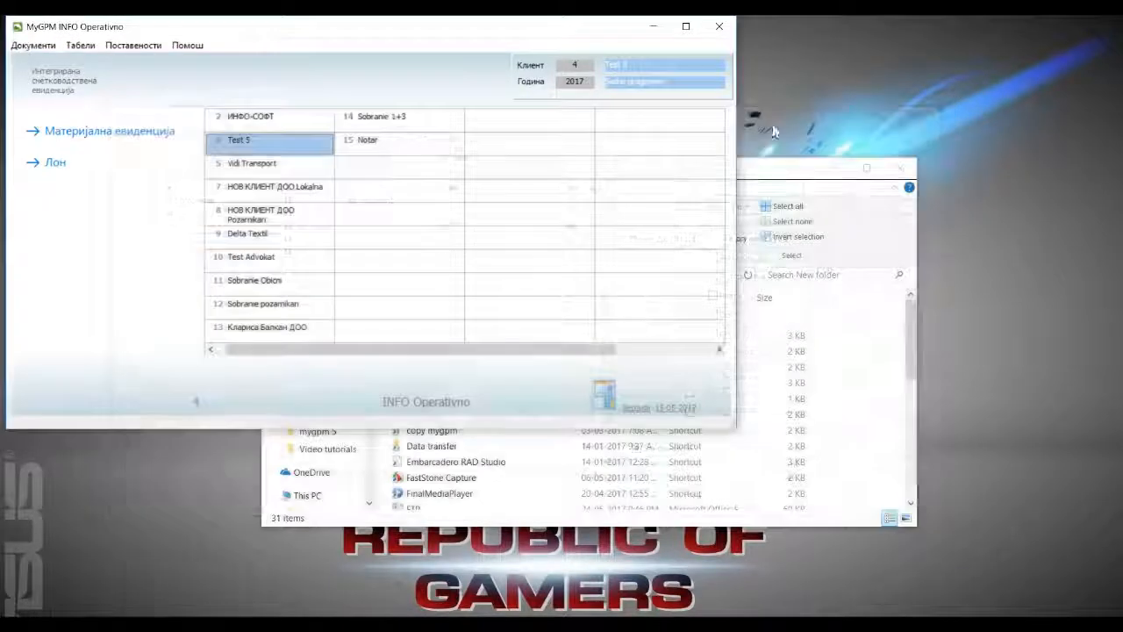
Step: Switch the logged-in operator to a1 by choosing that username and entering the account password in the login dialog
click(634, 82)
click(372, 202)
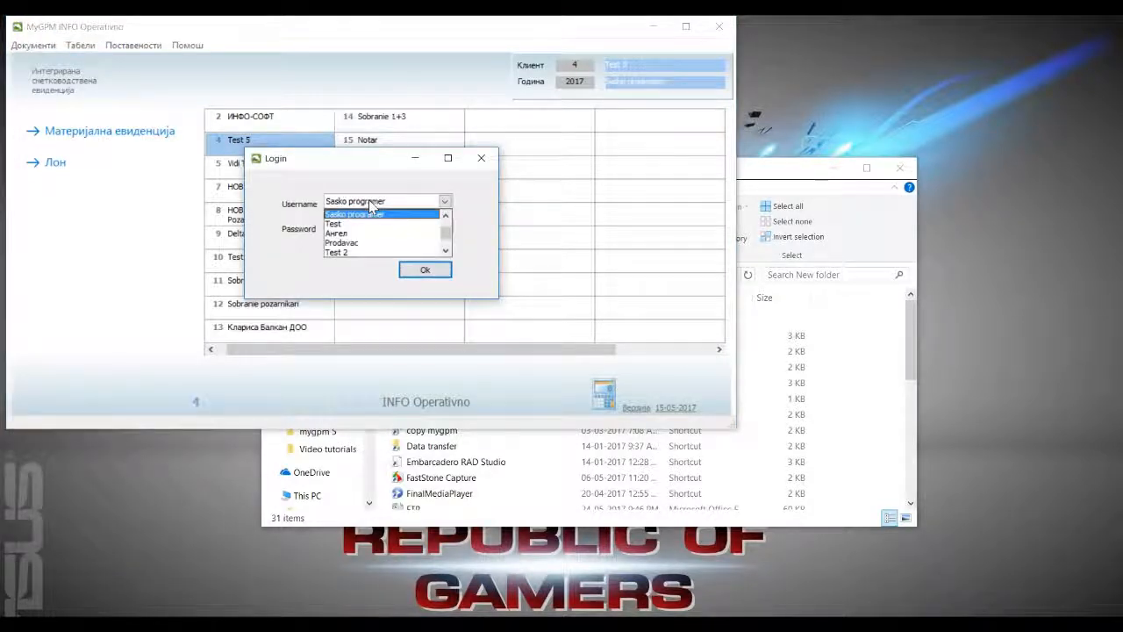
click(342, 233)
key(Tab)
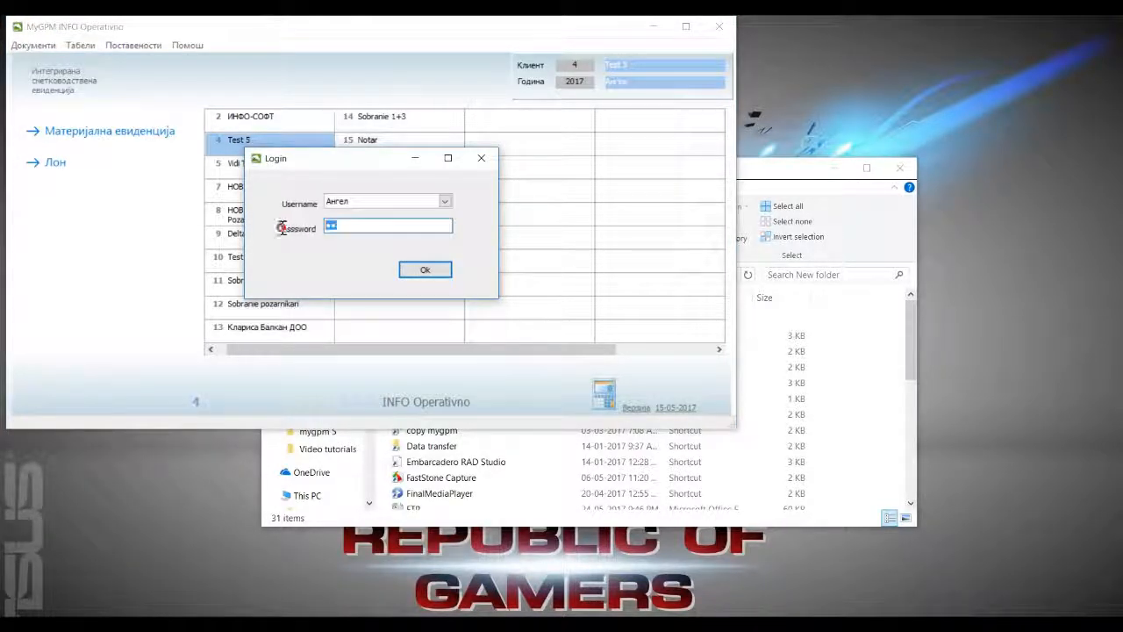
text(1)
click(425, 270)
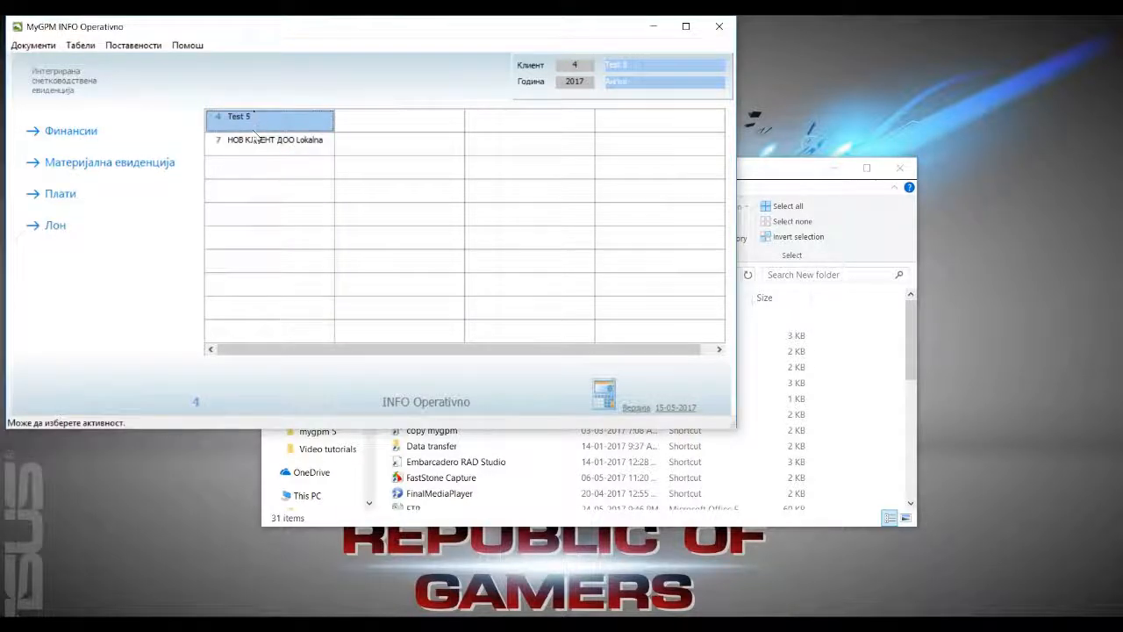